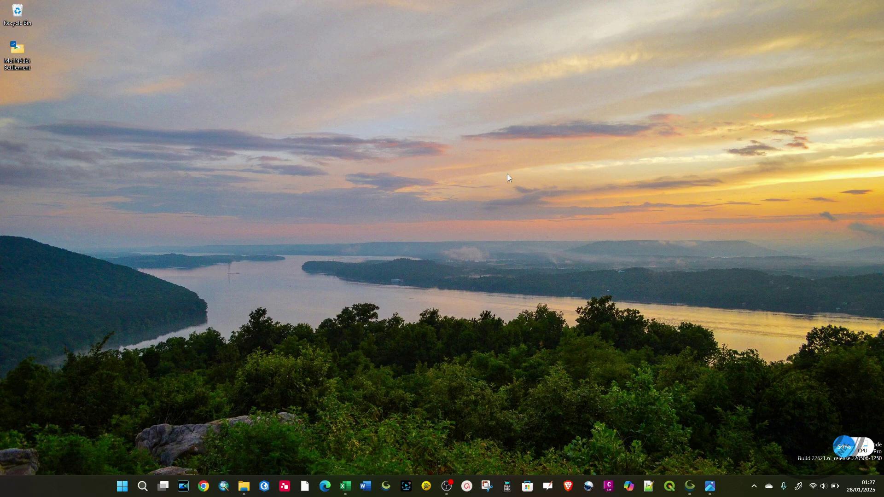
# - Bring the MOI NDABI_STELLEMENT SCHEME_SHT 4.jpg map up in Photos from the taskbar
pyautogui.click(710, 486)
# - Maximize the Photos viewer and zoom in on the scheme map
pyautogui.click(846, 12)
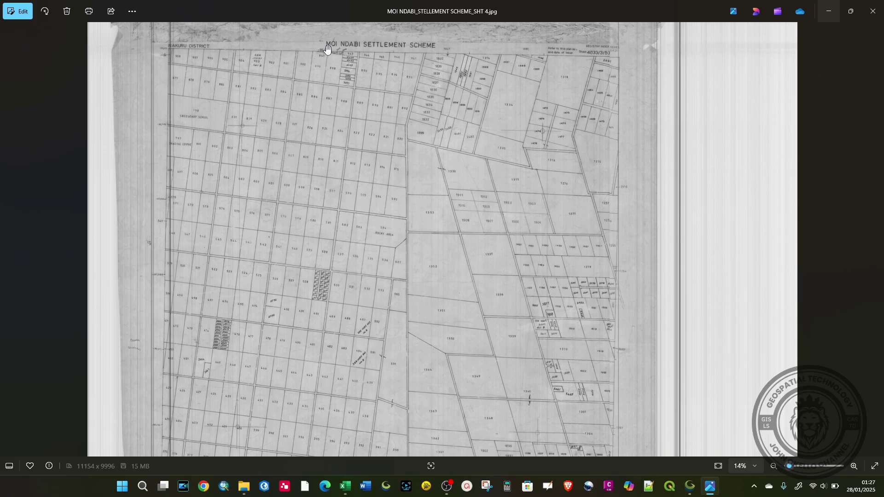
pyautogui.scroll(3, 360, 58)
pyautogui.scroll(4, 348, 42)
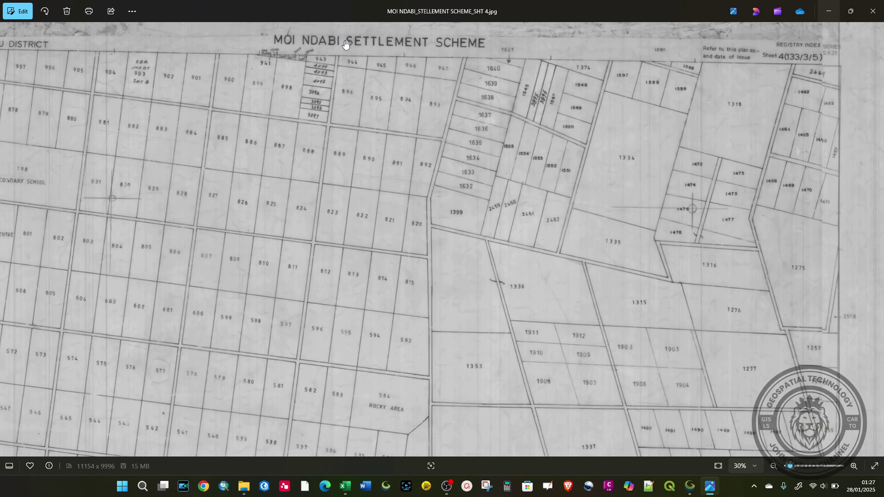
pyautogui.scroll(-4, 340, 69)
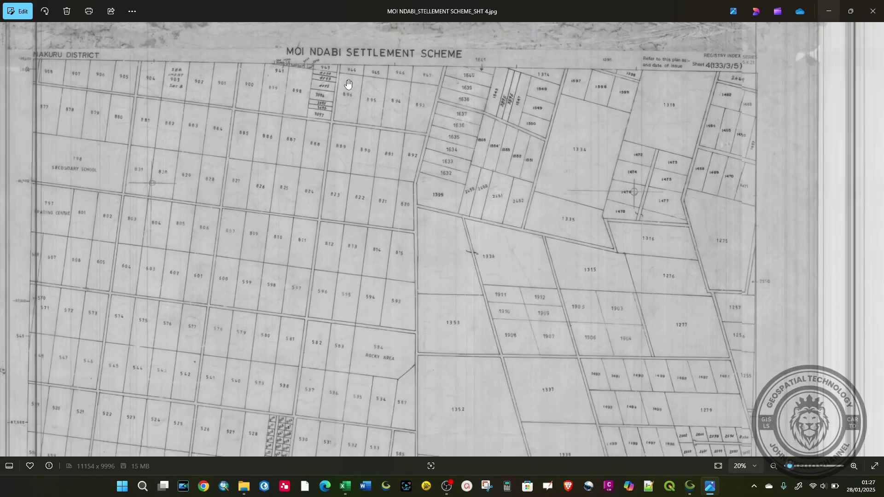
pyautogui.scroll(4, 146, 77)
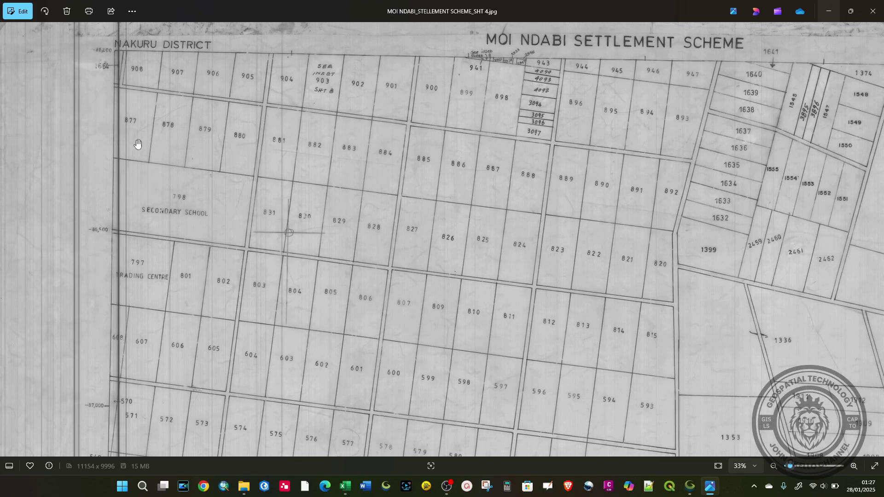
# - Pan and zoom across the sheet to review the lower parcels and the Secondary School plots
pyautogui.moveTo(94, 282); pyautogui.dragTo(109, 146)
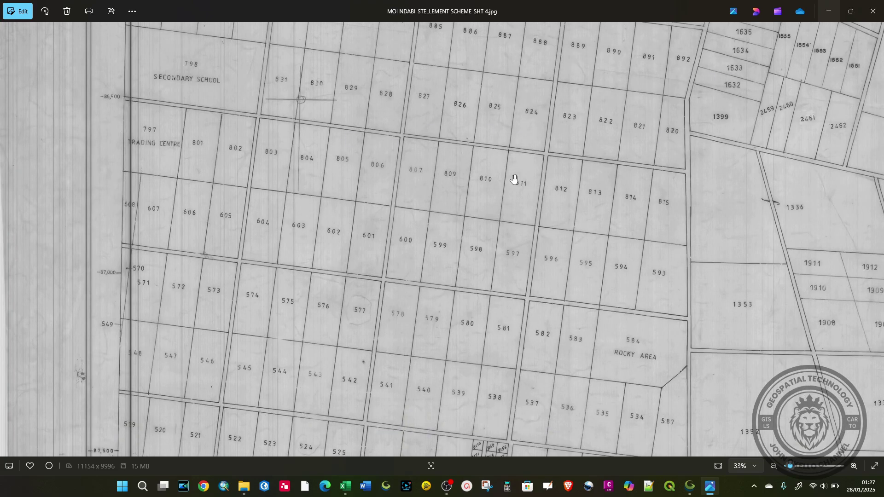
pyautogui.scroll(-5, 236, 191)
pyautogui.scroll(-4, 290, 182)
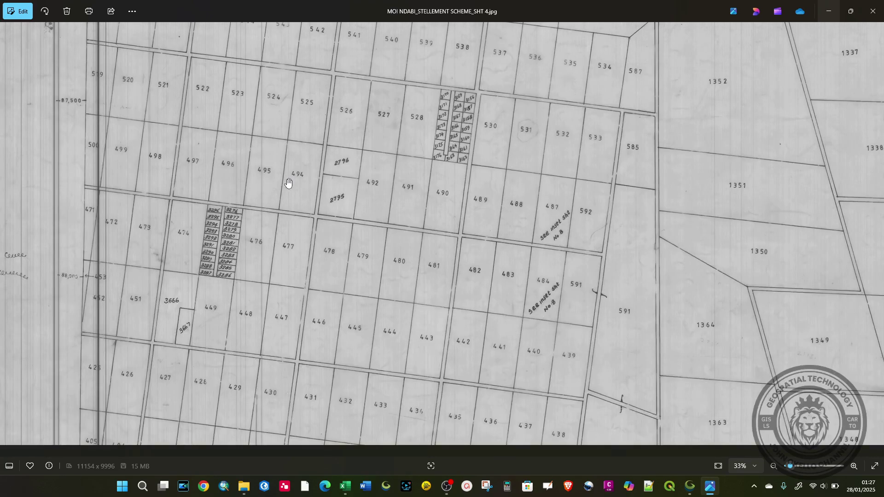
pyautogui.scroll(-2, 299, 356)
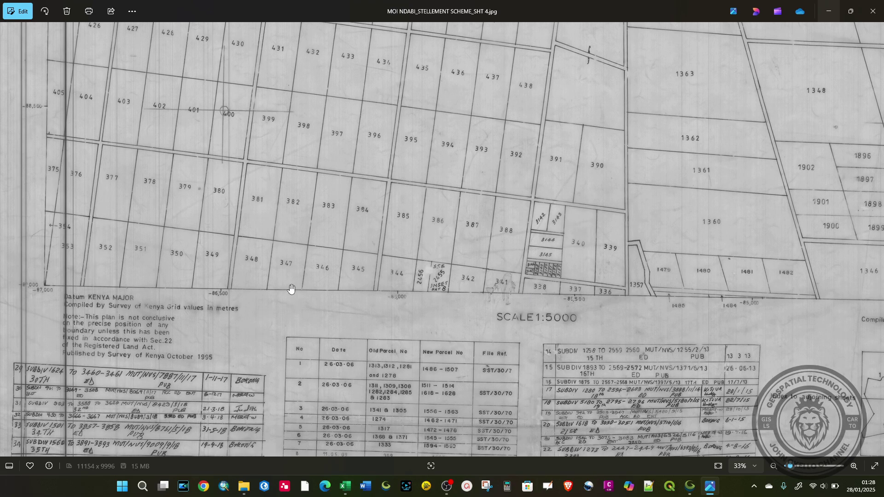
pyautogui.scroll(-1, 252, 290)
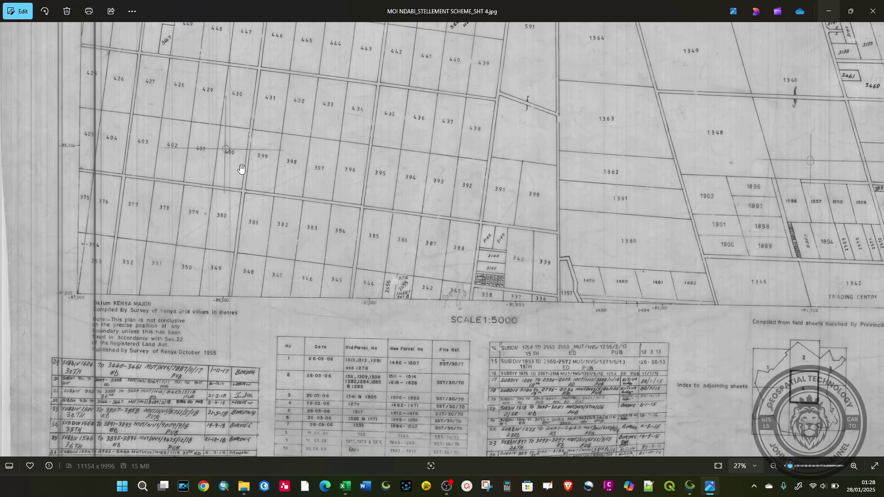
pyautogui.scroll(-1, 207, 290)
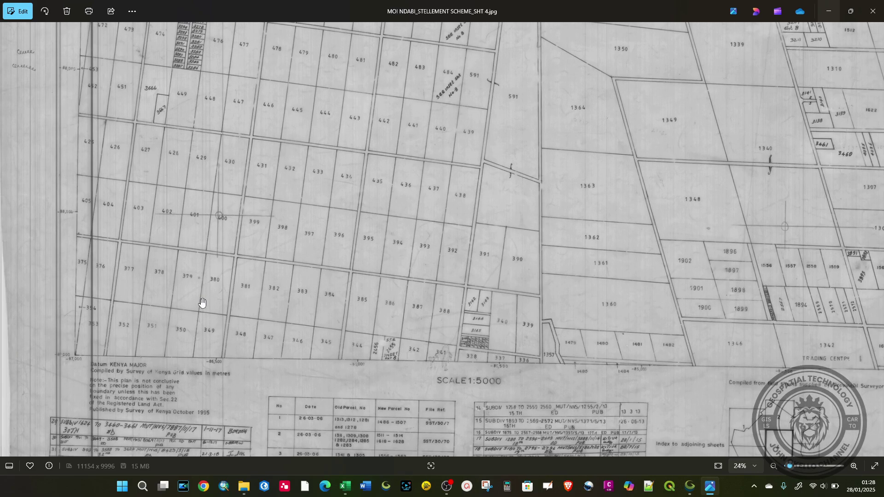
pyautogui.scroll(-1, 256, 225)
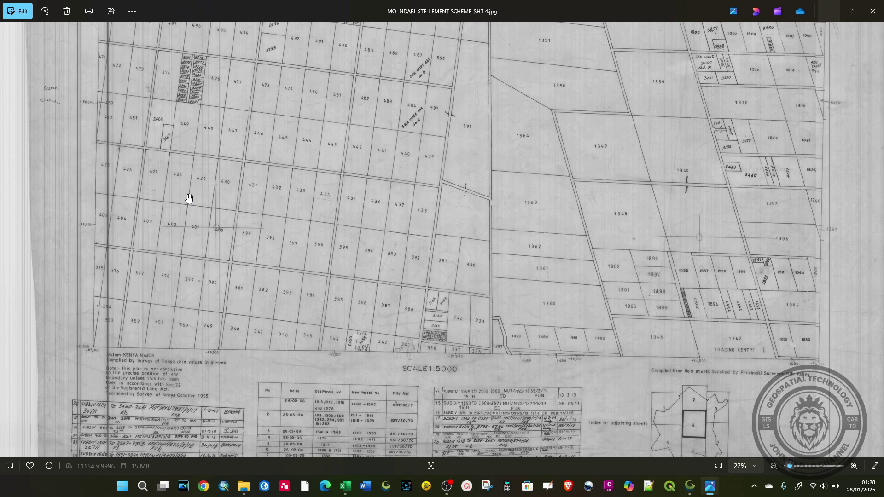
pyautogui.moveTo(187, 198); pyautogui.dragTo(205, 359)
pyautogui.moveTo(273, 93); pyautogui.dragTo(178, 158)
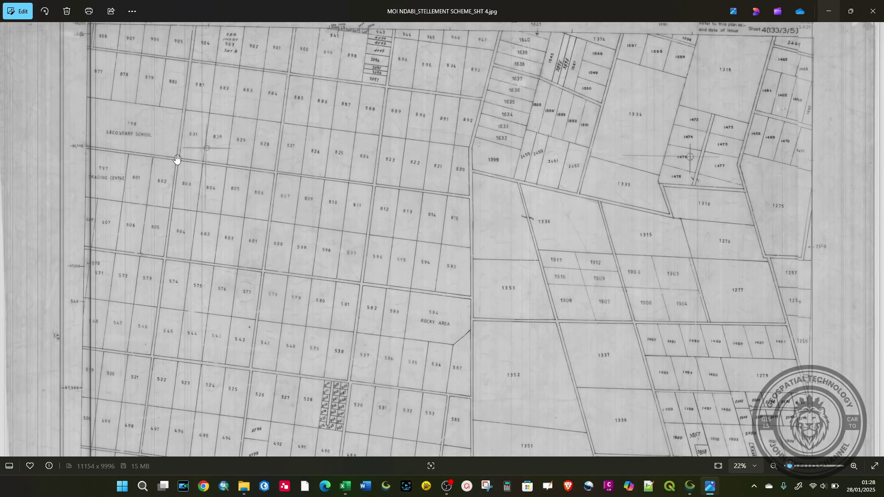
pyautogui.scroll(2, 183, 149)
pyautogui.scroll(3, 183, 149)
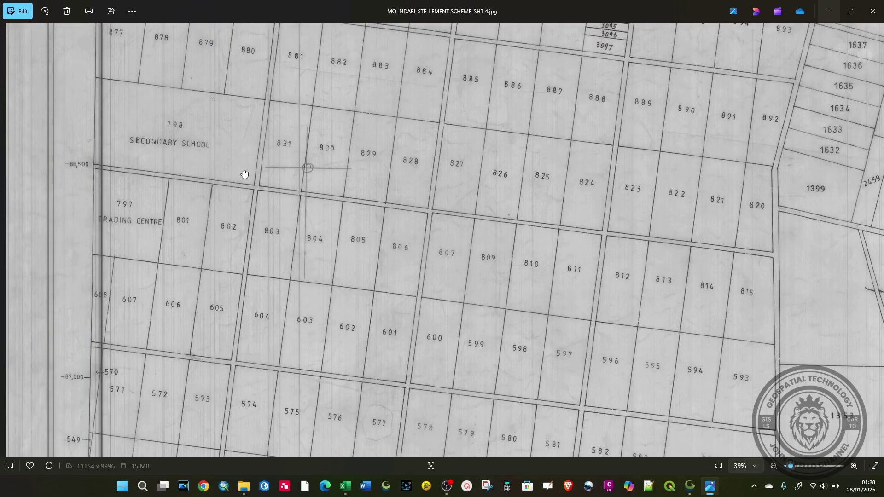
pyautogui.scroll(5, 326, 177)
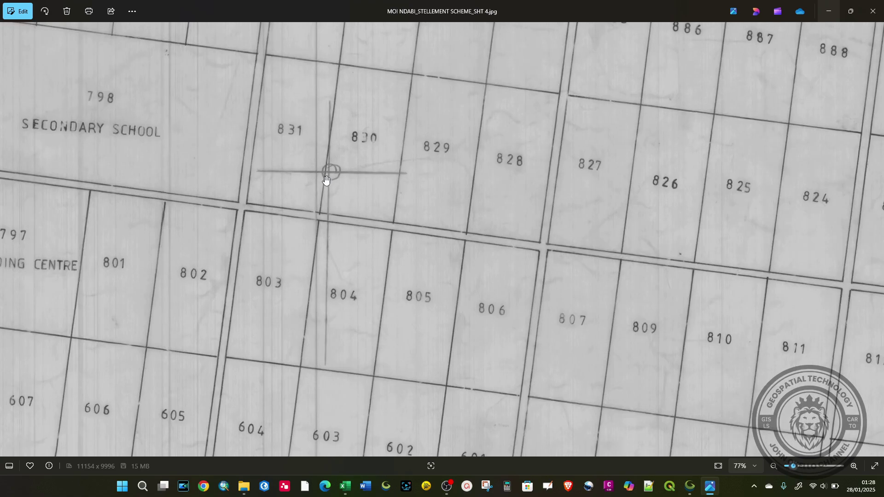
pyautogui.scroll(3, 325, 179)
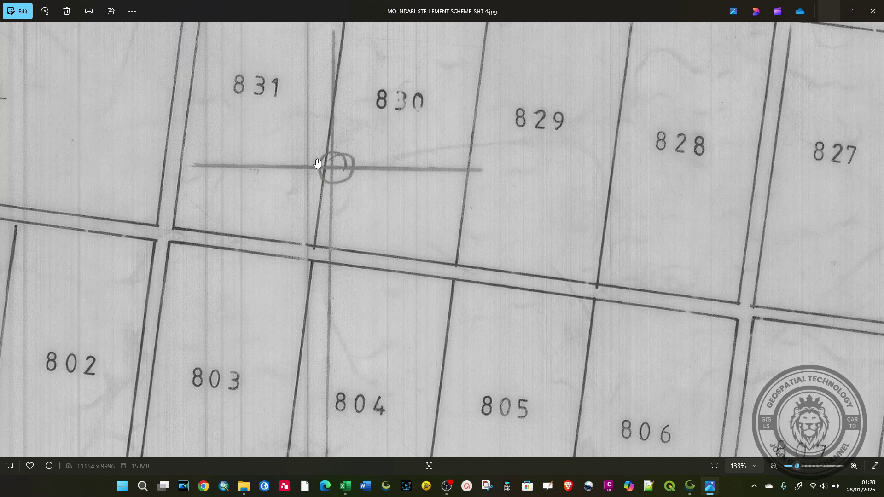
pyautogui.scroll(-8, 364, 168)
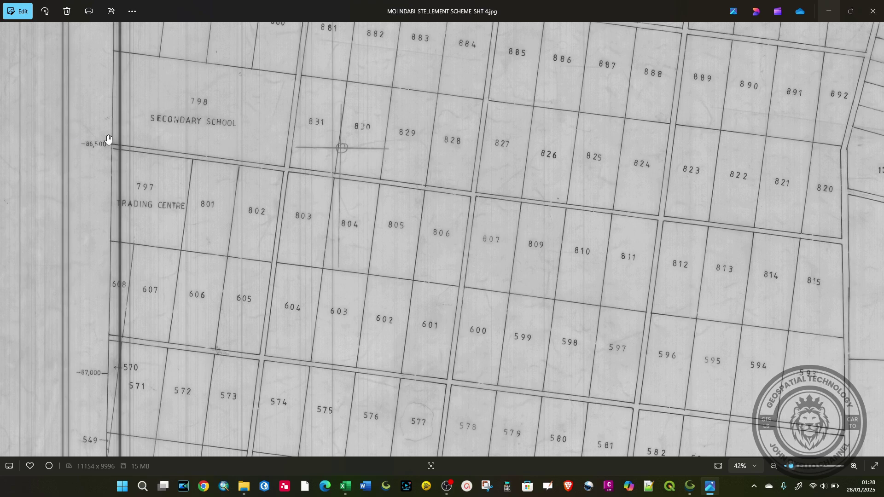
pyautogui.hscroll(10, 108, 139)
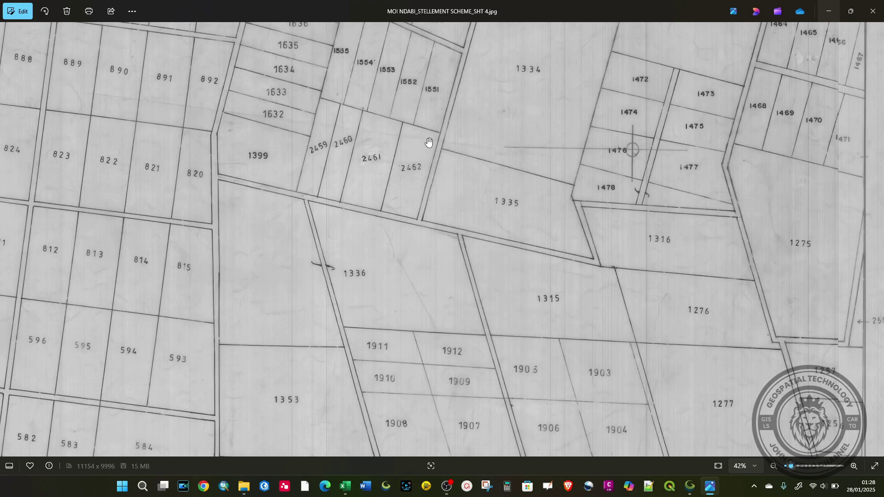
pyautogui.scroll(-4, 428, 143)
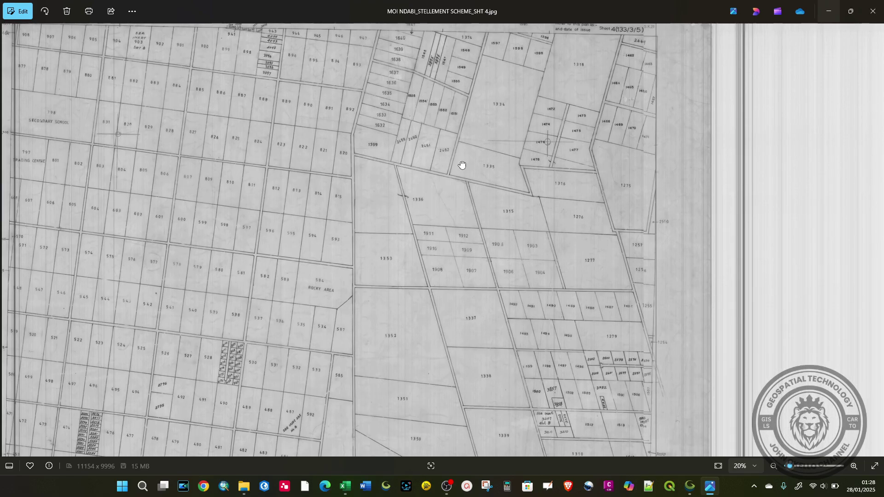
pyautogui.scroll(5, 128, 175)
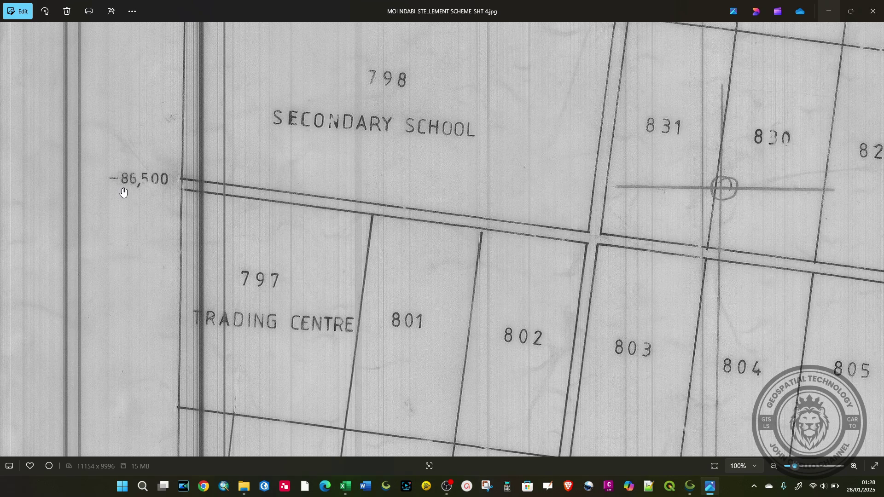
pyautogui.scroll(-4, 215, 131)
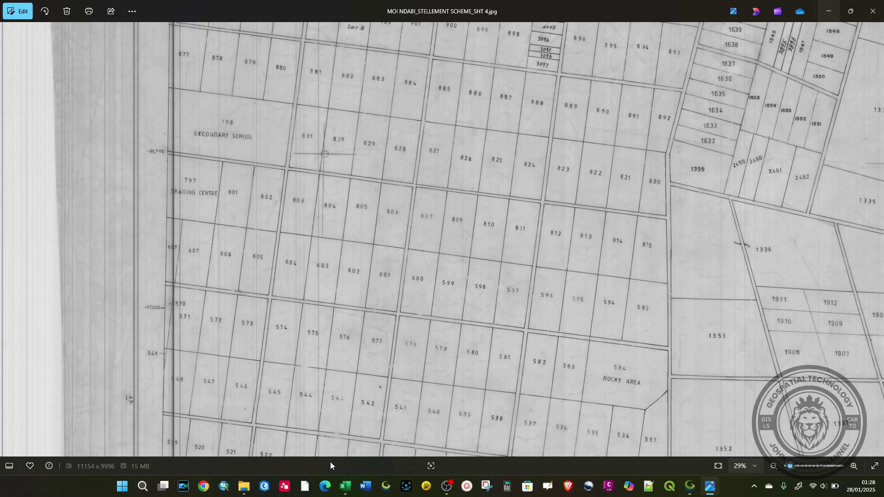
pyautogui.click(346, 486)
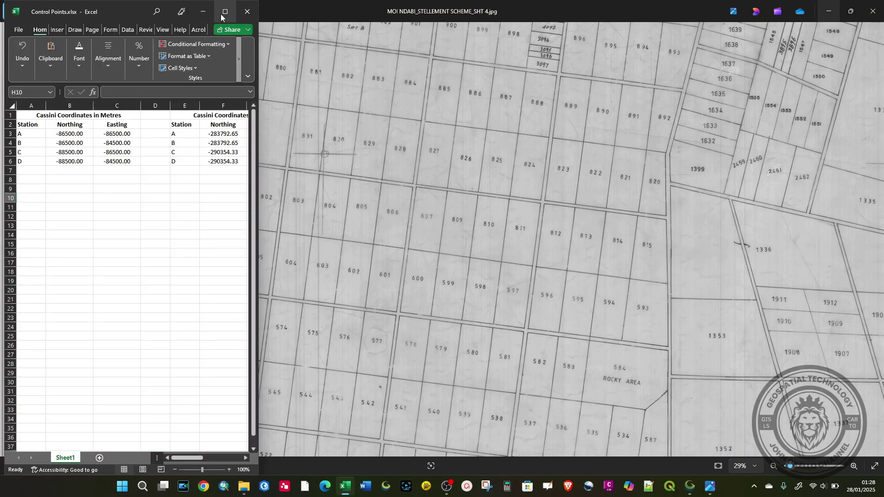
pyautogui.click(225, 12)
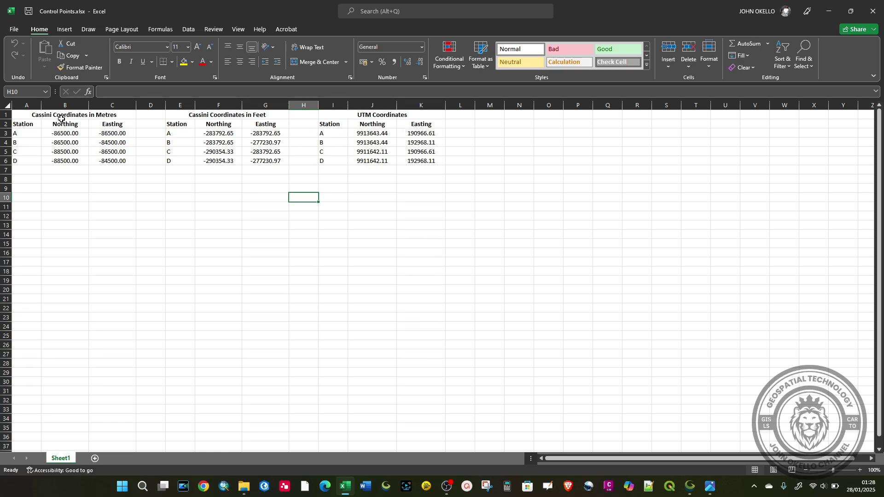
pyautogui.moveTo(51, 115); pyautogui.dragTo(100, 161)
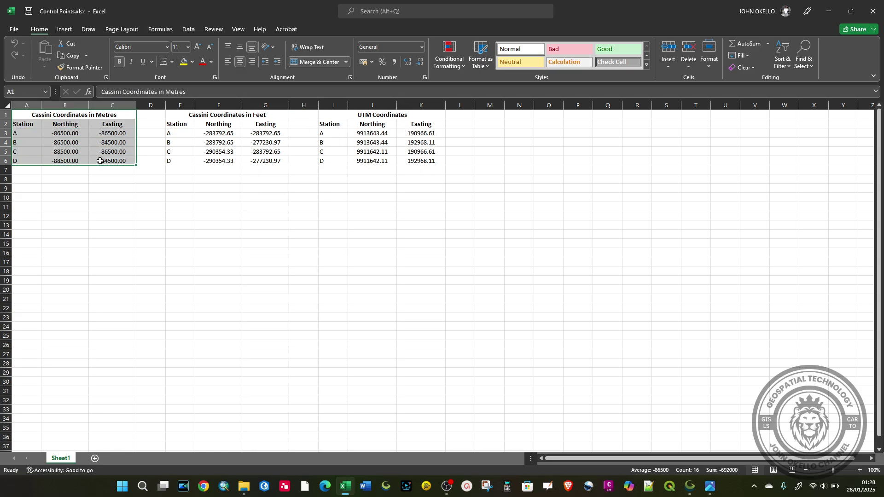
pyautogui.click(710, 487)
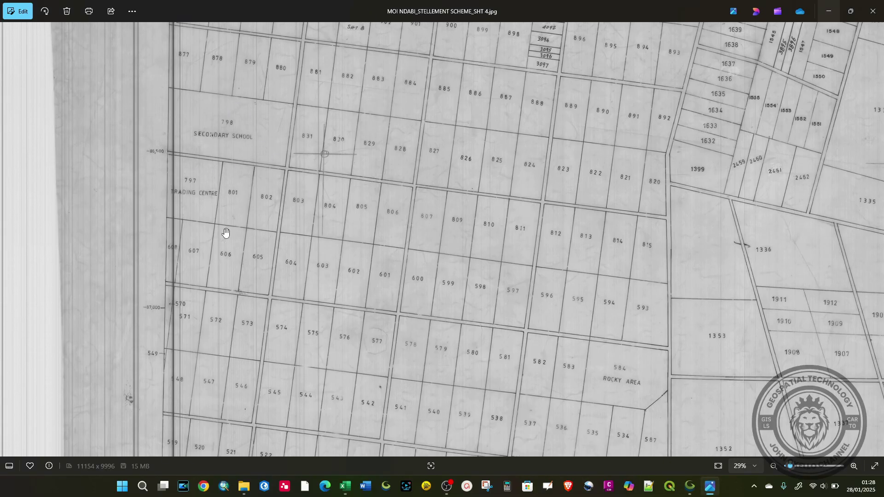
# - Shrink Photos beside the workbook and zoom in on the legend showing grid values in metres
pyautogui.click(850, 11)
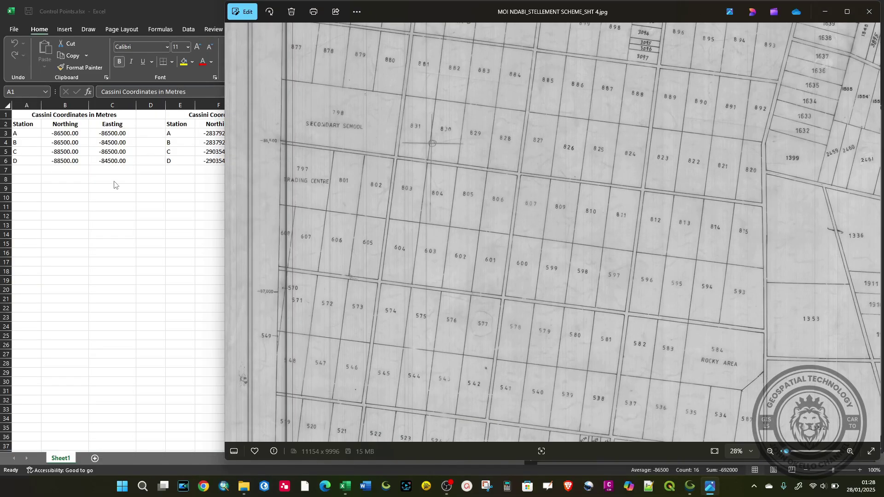
pyautogui.moveTo(383, 188); pyautogui.dragTo(442, 50)
pyautogui.moveTo(507, 350); pyautogui.dragTo(455, 193)
pyautogui.moveTo(421, 341); pyautogui.dragTo(474, 167)
pyautogui.scroll(4, 348, 230)
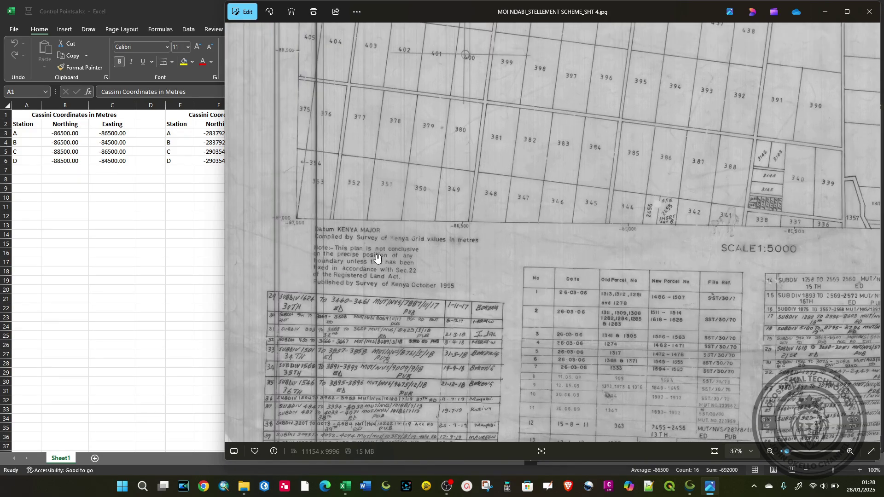
pyautogui.scroll(1, 419, 233)
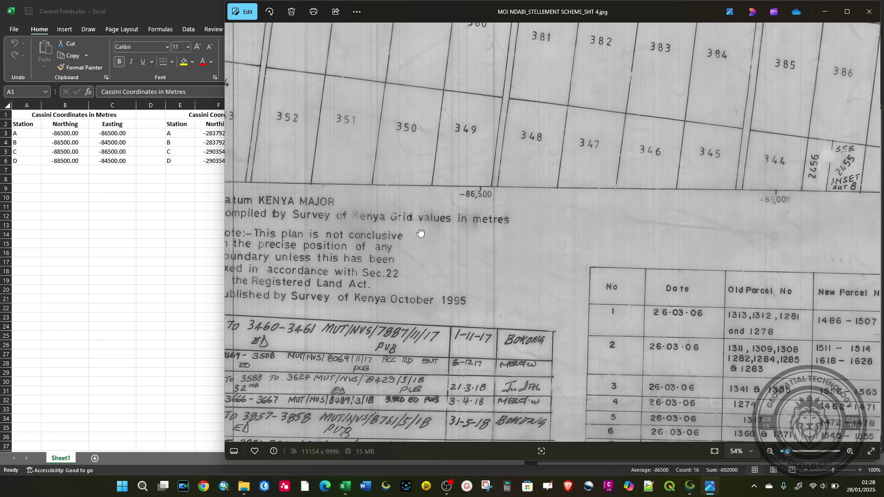
pyautogui.scroll(3, 382, 223)
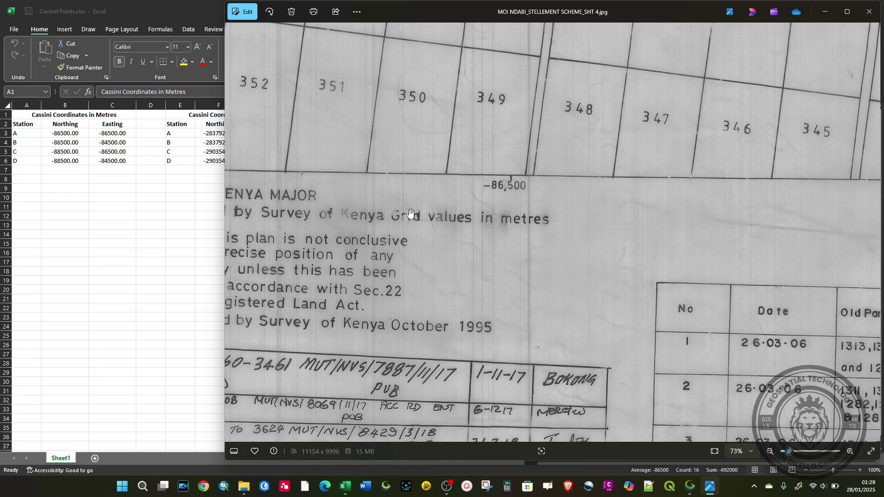
# - Return to Control Points.xlsx and select the Cassini in Feet table and the UTM Coordinates table
pyautogui.click(823, 11)
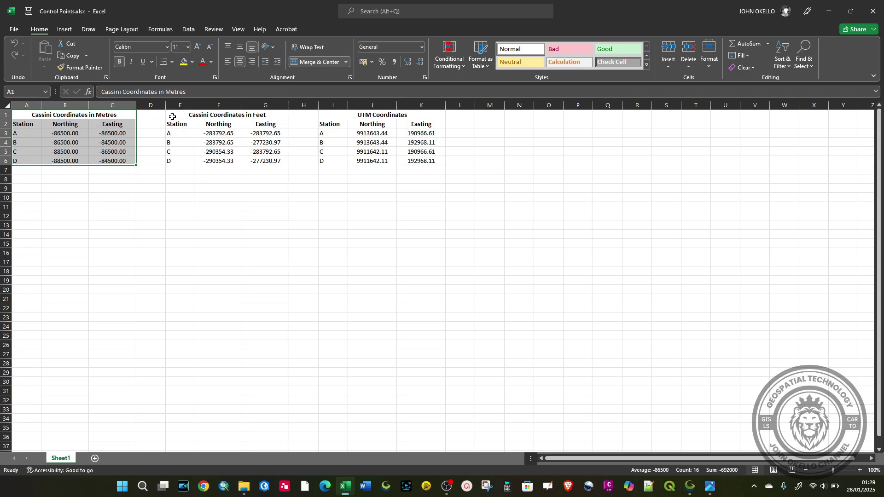
pyautogui.moveTo(172, 117); pyautogui.dragTo(233, 161)
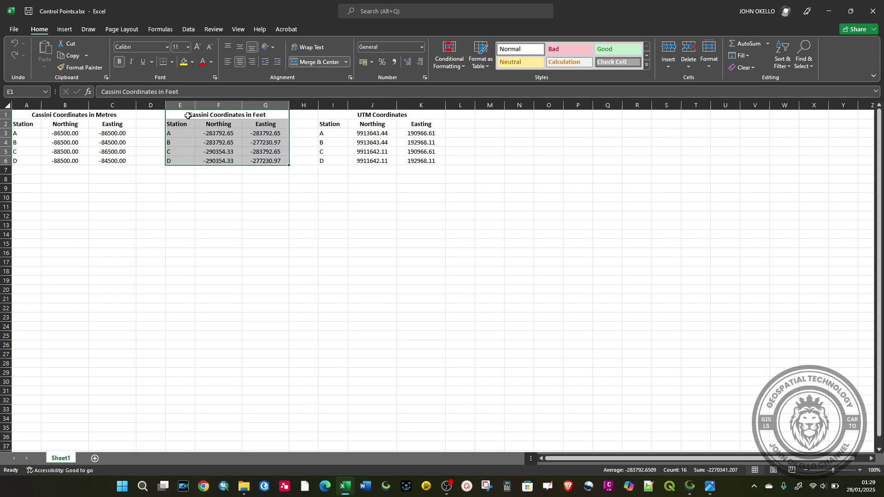
pyautogui.click(202, 162)
pyautogui.moveTo(180, 115); pyautogui.dragTo(238, 161)
pyautogui.moveTo(330, 116); pyautogui.dragTo(386, 159)
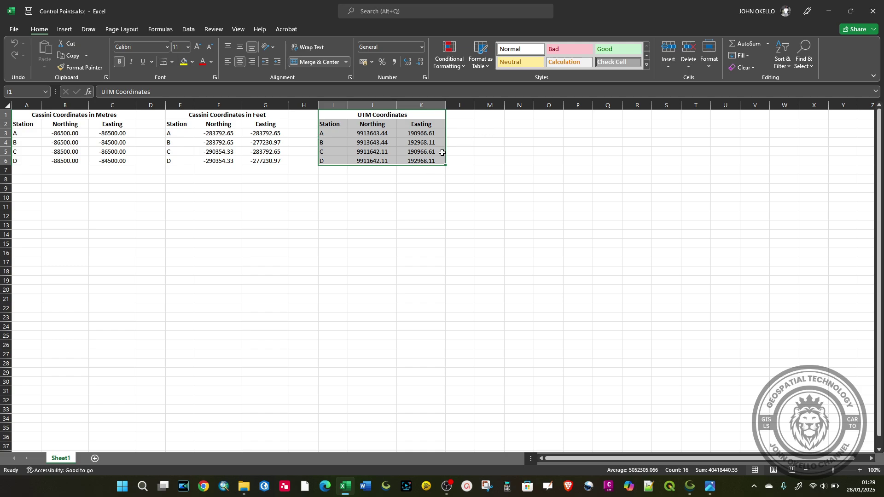
# - Minimize the workbook and bring the scheme map back up maximized in Photos
pyautogui.click(851, 11)
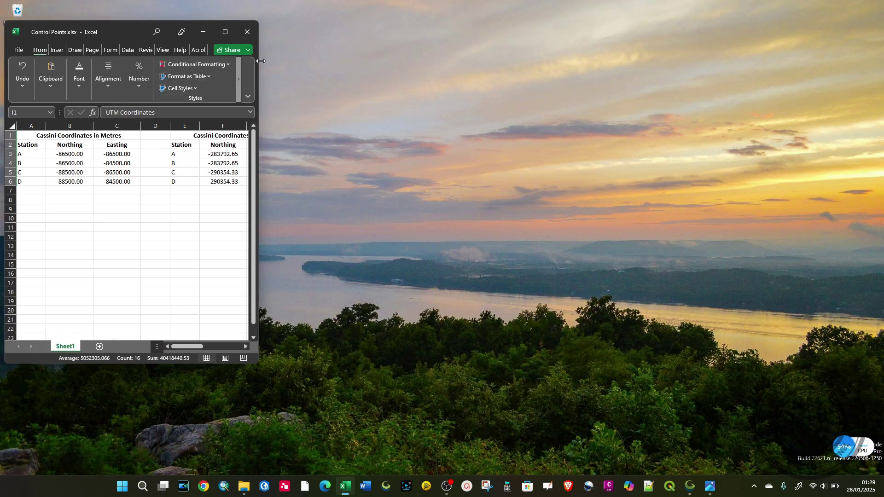
pyautogui.click(201, 34)
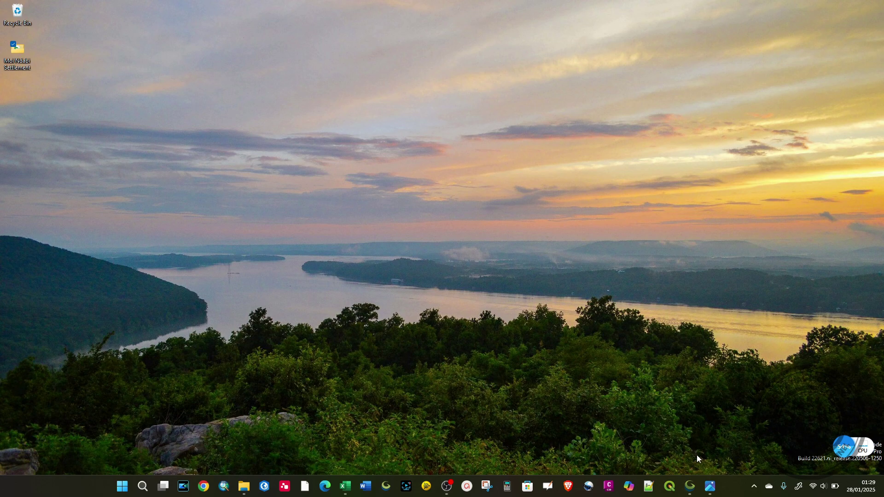
pyautogui.click(709, 489)
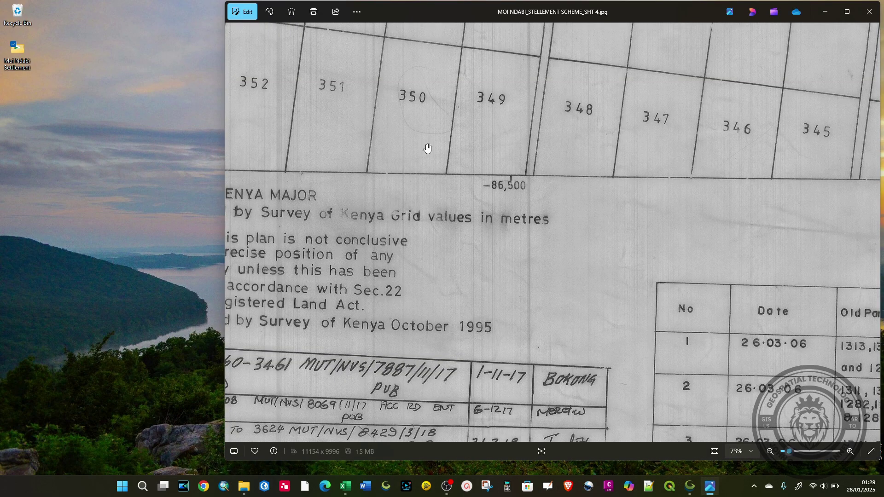
pyautogui.click(846, 11)
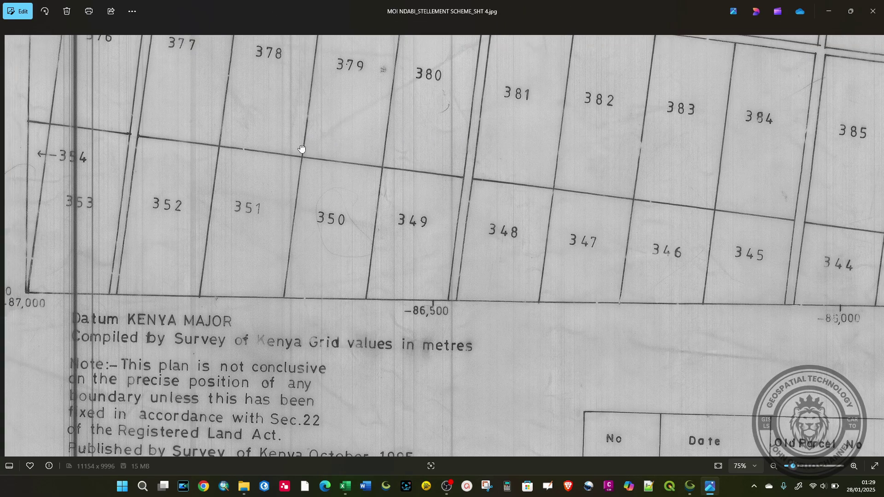
# - Zoom to the grid cross beside parcel 830, snap Photos right, and bring the workbook alongside
pyautogui.scroll(-8, 301, 148)
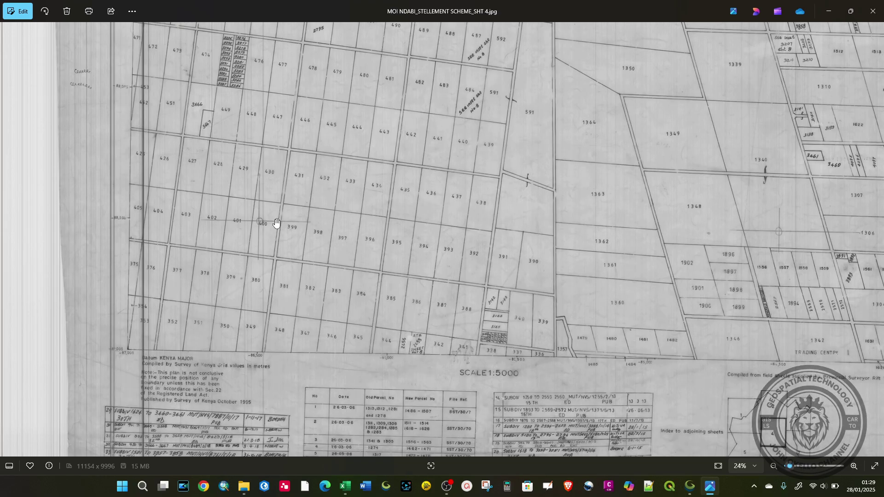
pyautogui.scroll(3, 267, 226)
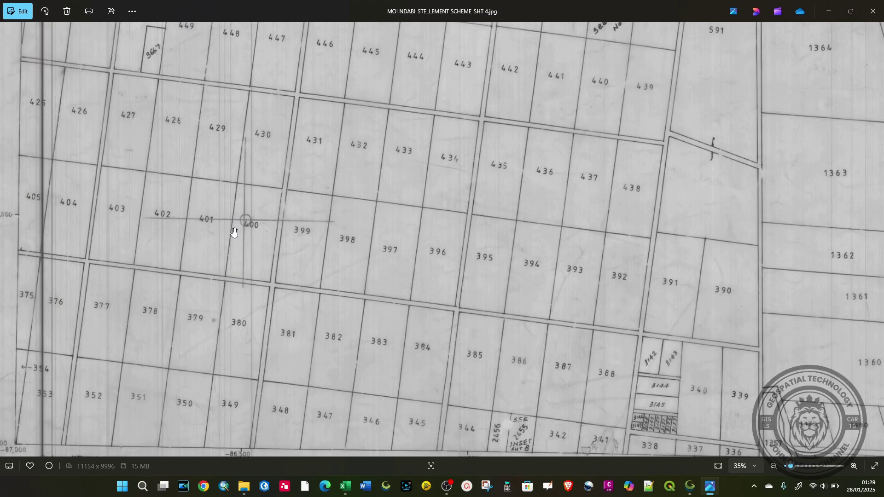
pyautogui.scroll(-4, 198, 83)
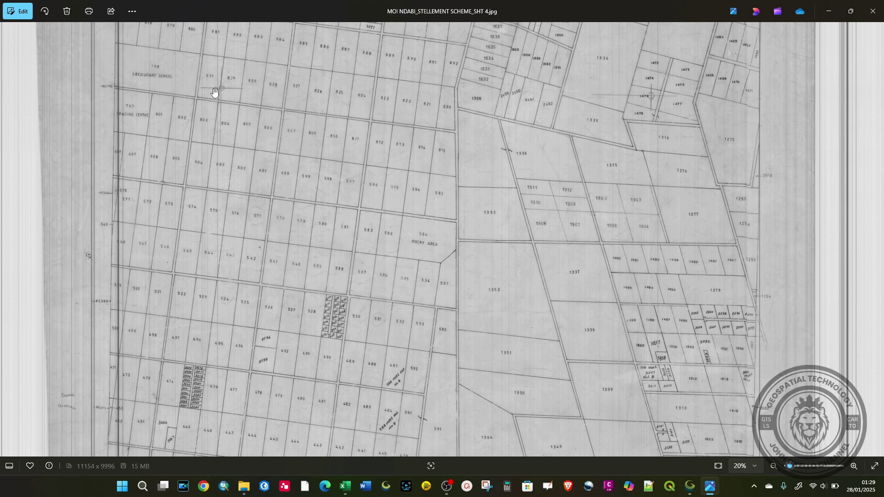
pyautogui.scroll(6, 215, 92)
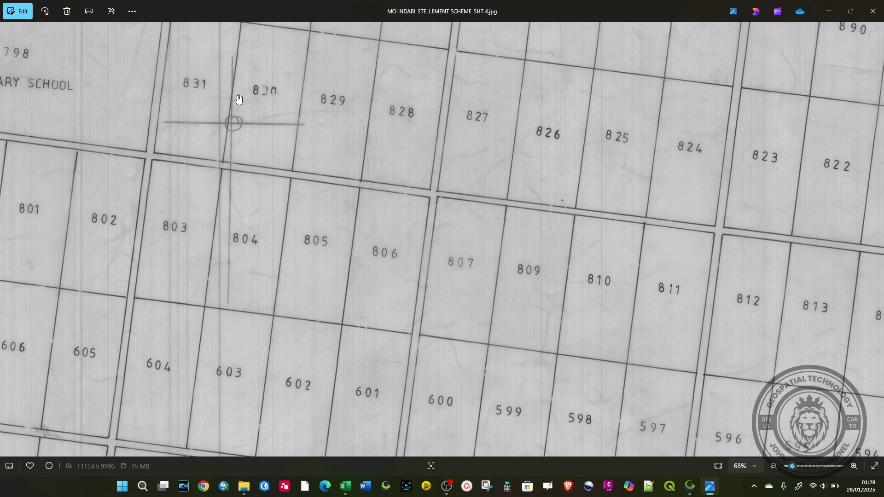
pyautogui.press('super+Down')
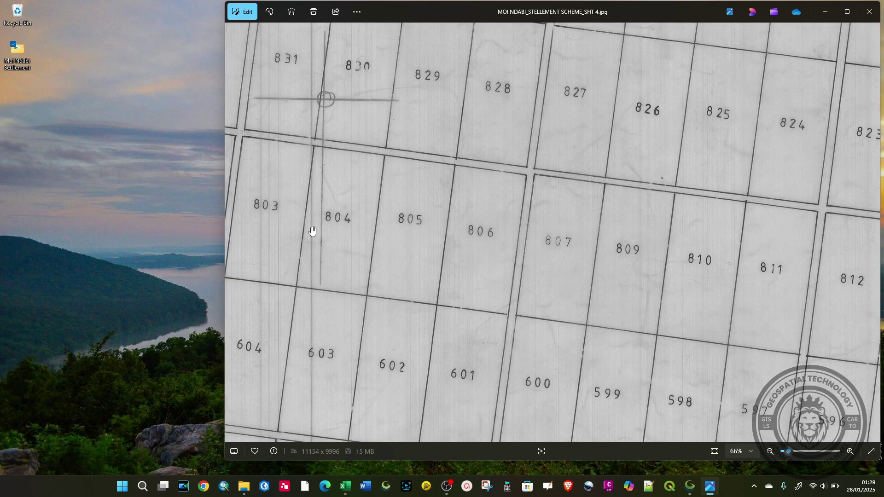
pyautogui.click(345, 486)
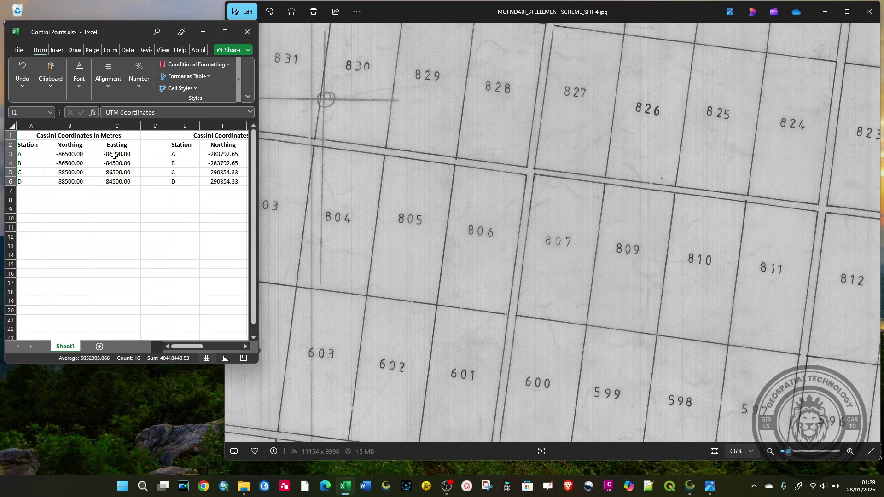
# - Stretch Excel to full screen height and select station A's UTM coordinates (9913643.44, 190966.61)
pyautogui.moveTo(193, 346); pyautogui.dragTo(250, 345)
pyautogui.click(146, 208)
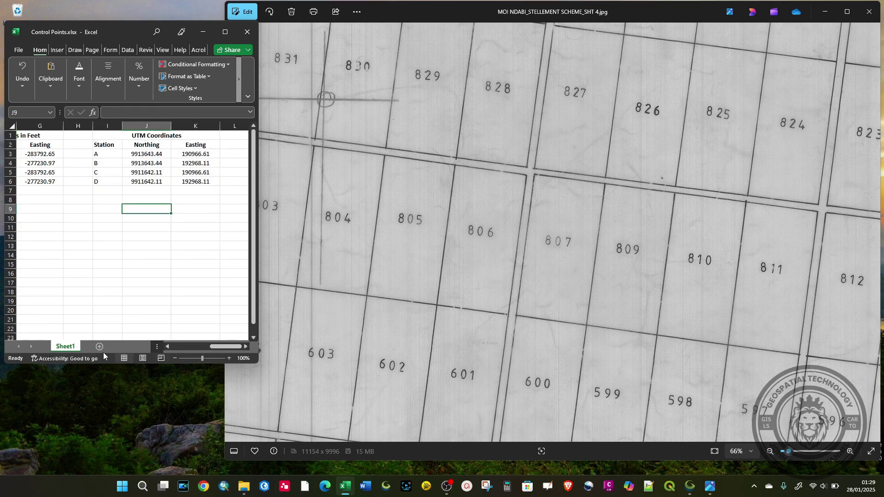
pyautogui.doubleClick(116, 363)
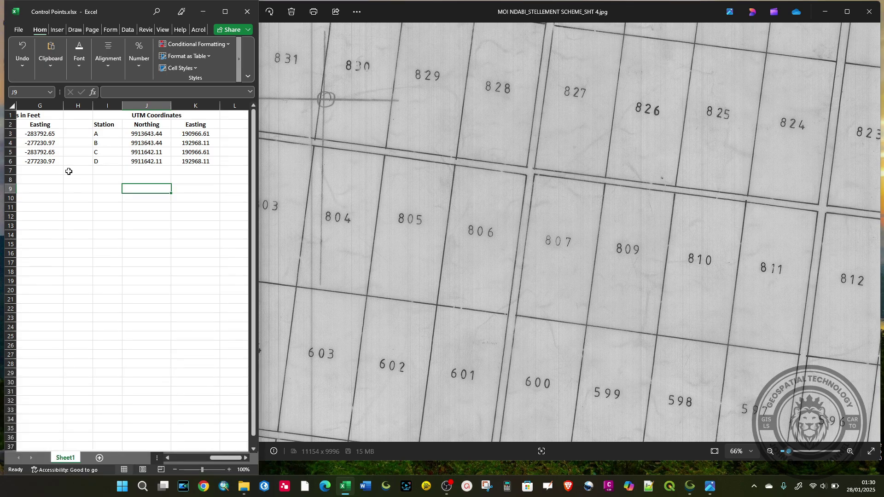
pyautogui.moveTo(96, 134); pyautogui.dragTo(184, 133)
# - Zoom the Photos view in and out until the whole sheet 4 map fits beside the UTM table
pyautogui.scroll(-5, 536, 226)
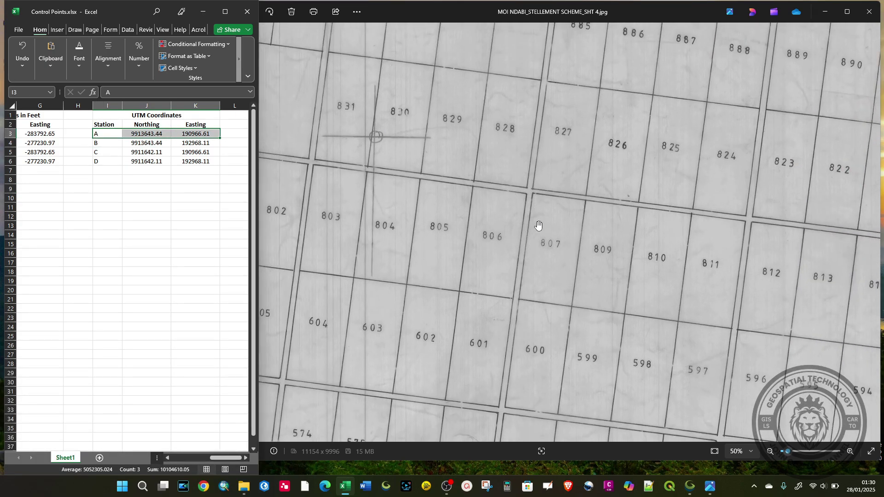
pyautogui.scroll(-1, 538, 228)
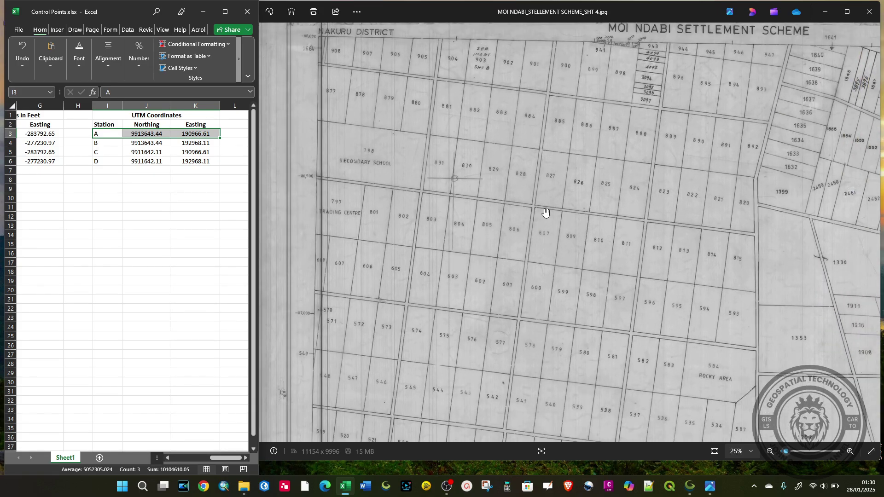
pyautogui.scroll(2, 464, 164)
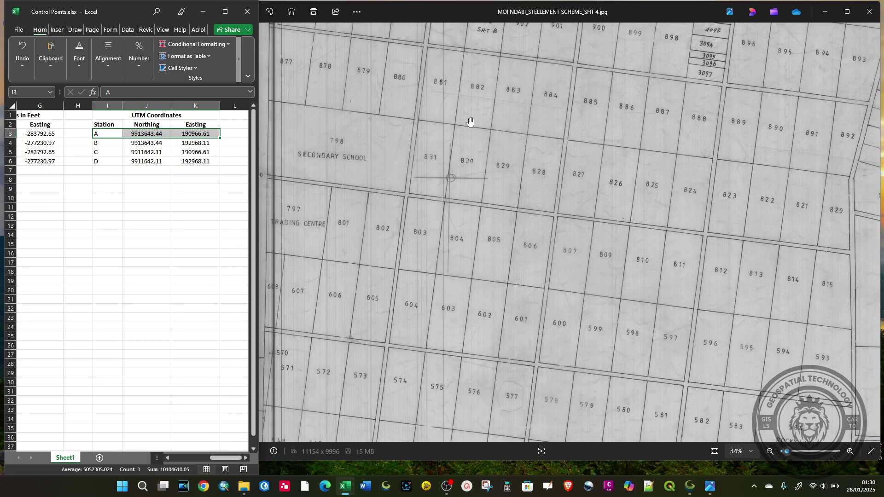
pyautogui.scroll(-1, 489, 162)
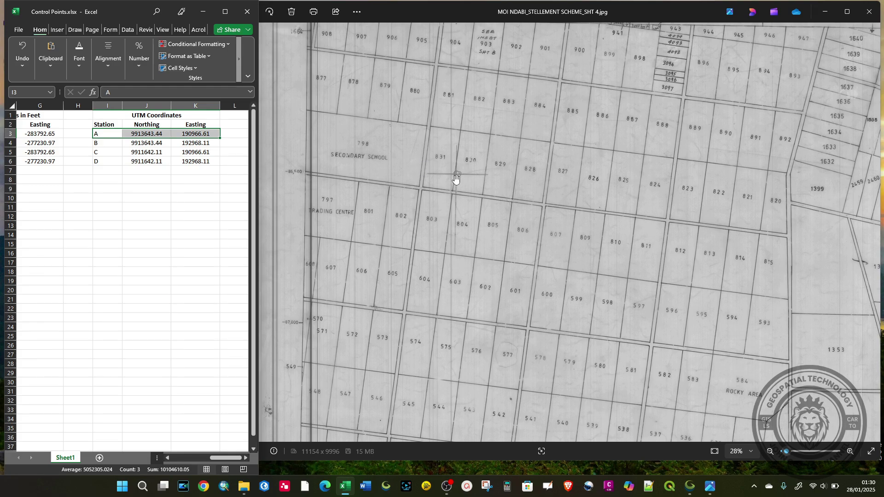
pyautogui.scroll(1, 457, 179)
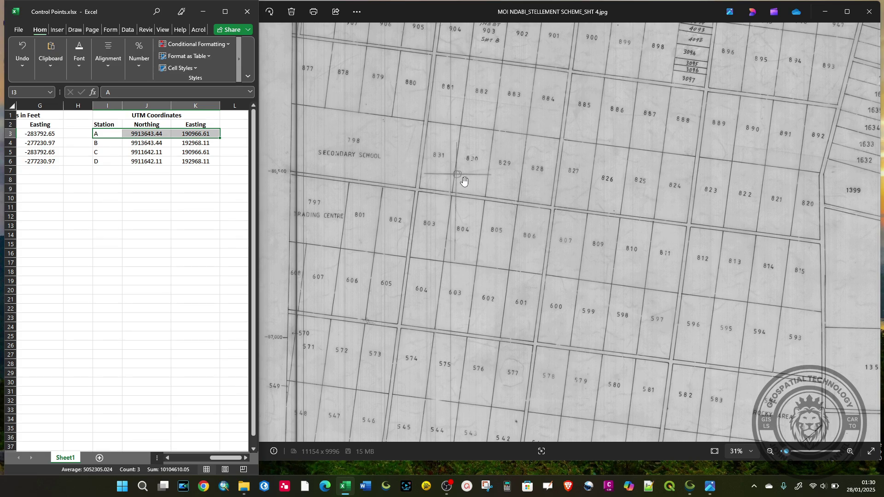
pyautogui.scroll(2, 464, 181)
pyautogui.scroll(-3, 464, 181)
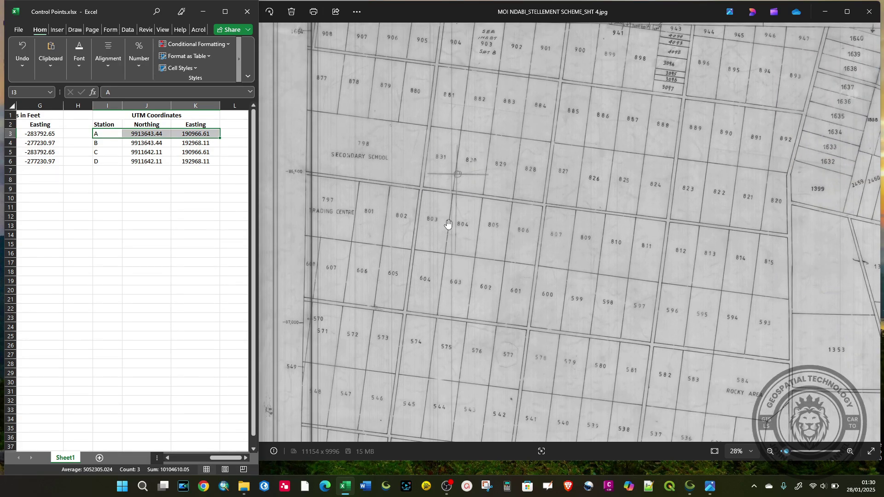
pyautogui.scroll(-3, 408, 200)
pyautogui.scroll(-2, 408, 200)
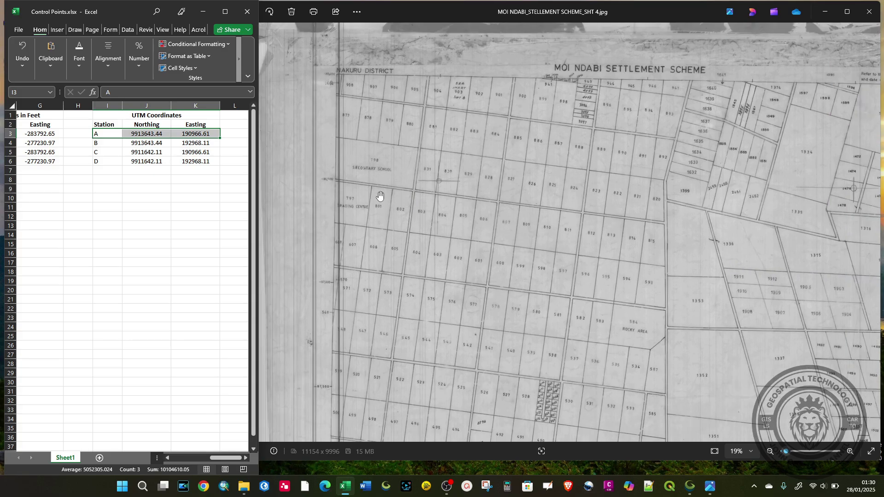
pyautogui.scroll(-1, 429, 159)
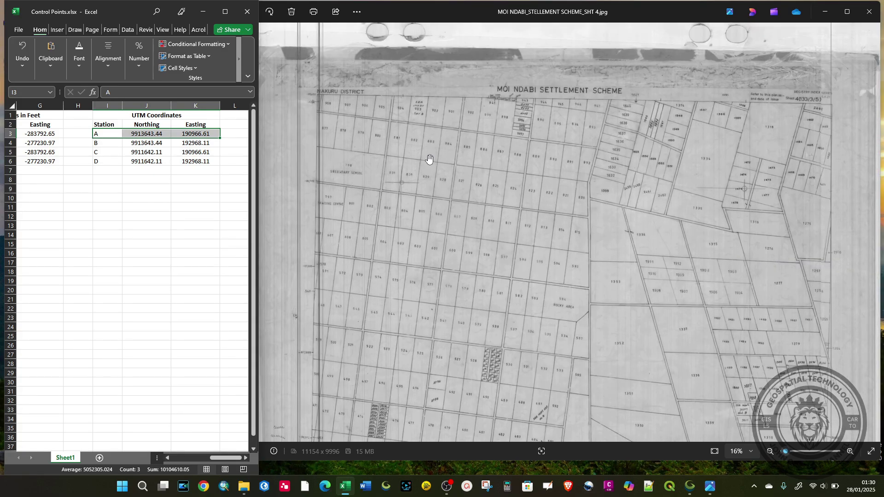
pyautogui.scroll(3, 410, 181)
pyautogui.scroll(1, 382, 200)
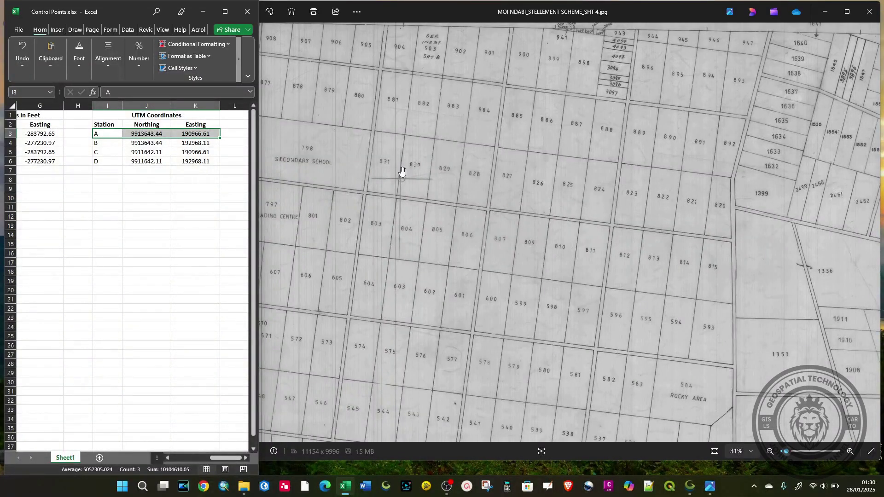
pyautogui.scroll(1, 403, 198)
pyautogui.scroll(-4, 403, 198)
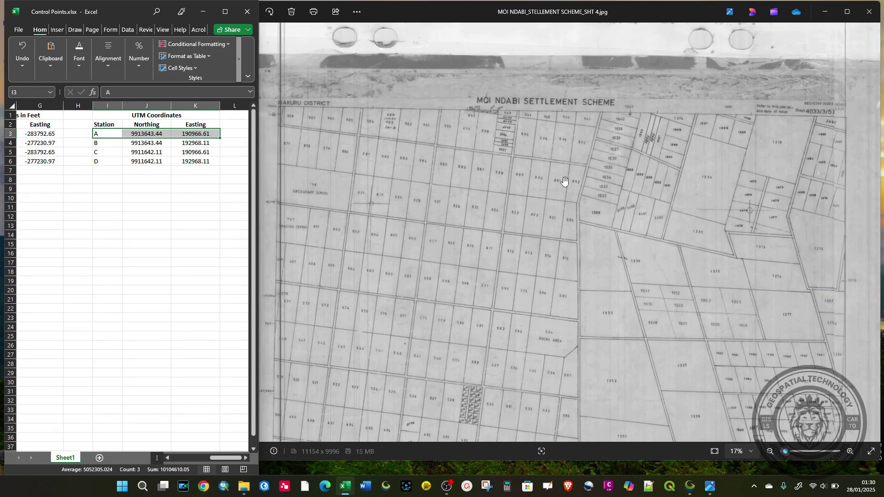
pyautogui.scroll(5, 713, 191)
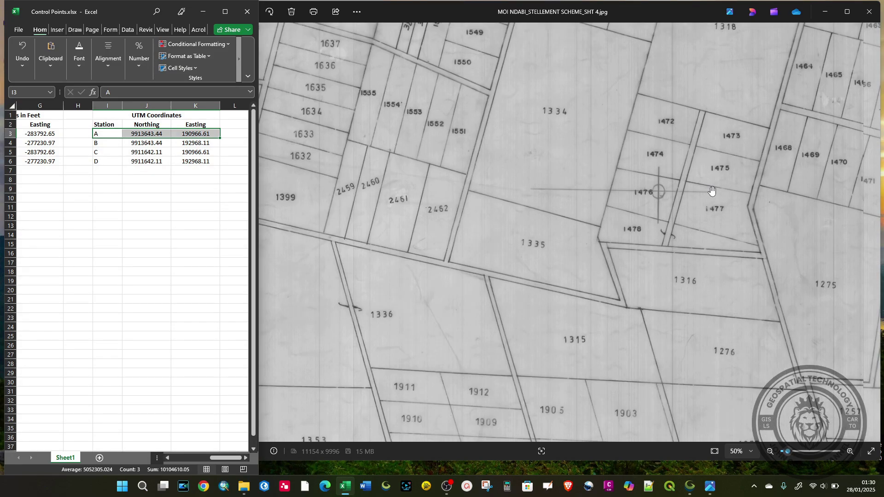
pyautogui.scroll(2, 712, 191)
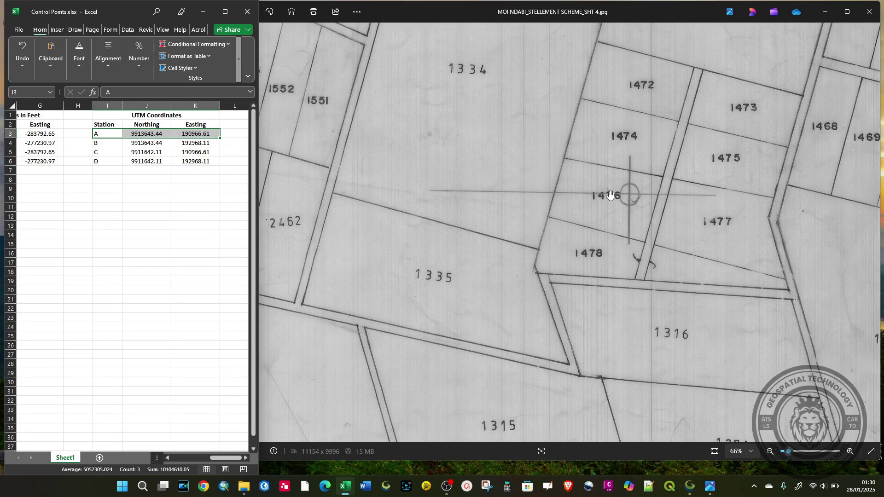
pyautogui.scroll(-5, 611, 195)
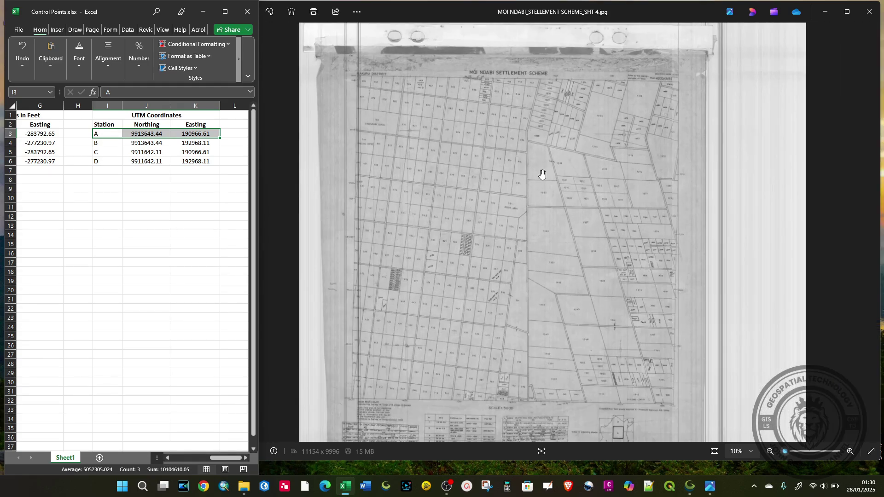
pyautogui.scroll(4, 350, 305)
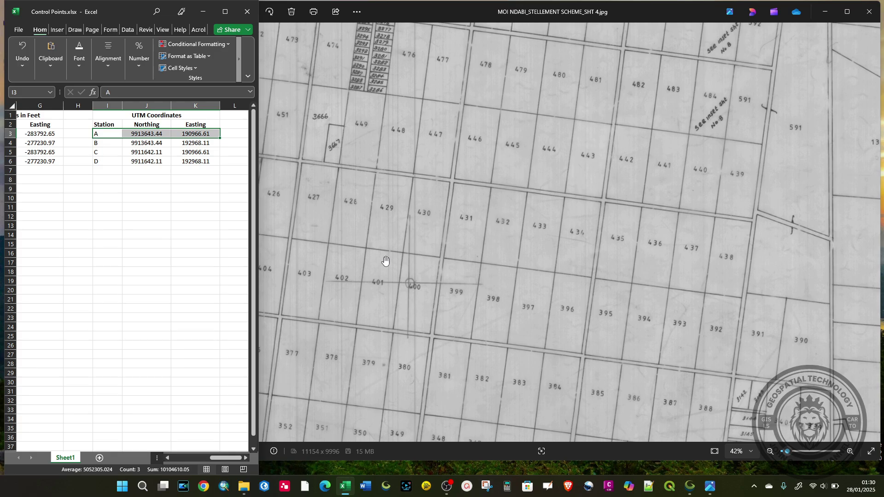
pyautogui.scroll(-3, 386, 261)
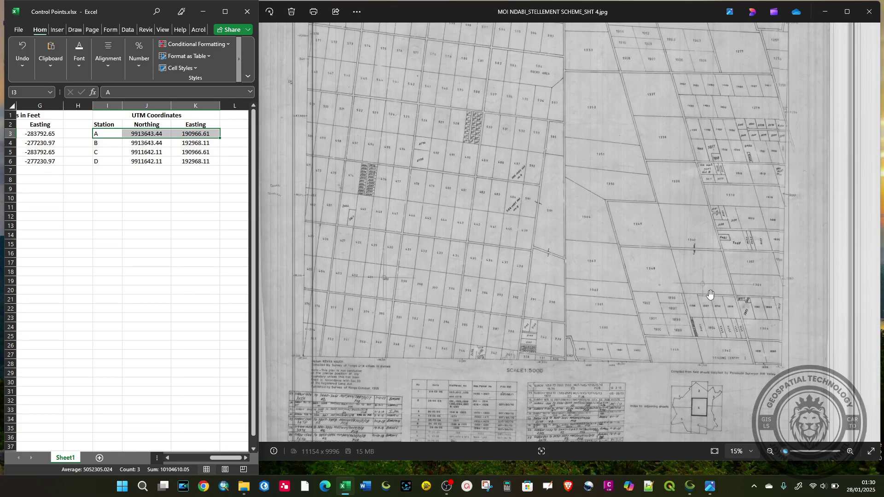
pyautogui.scroll(-1, 710, 294)
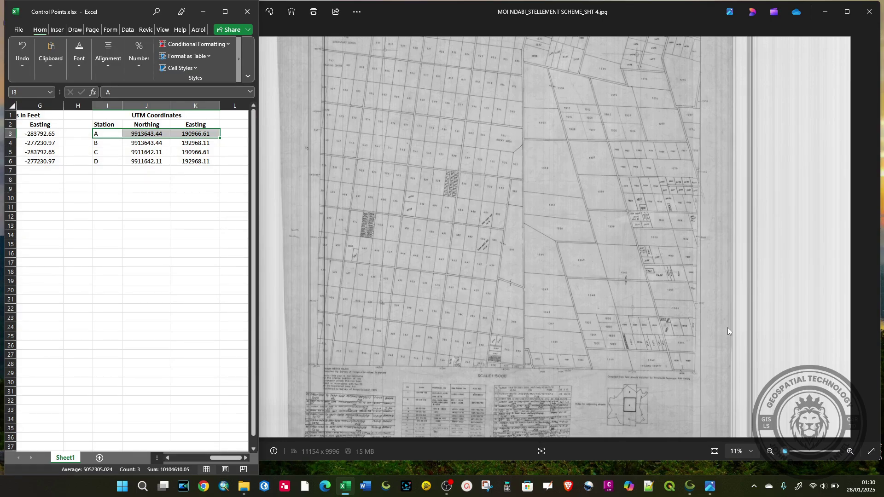
pyautogui.scroll(-1, 727, 328)
pyautogui.moveTo(711, 487)
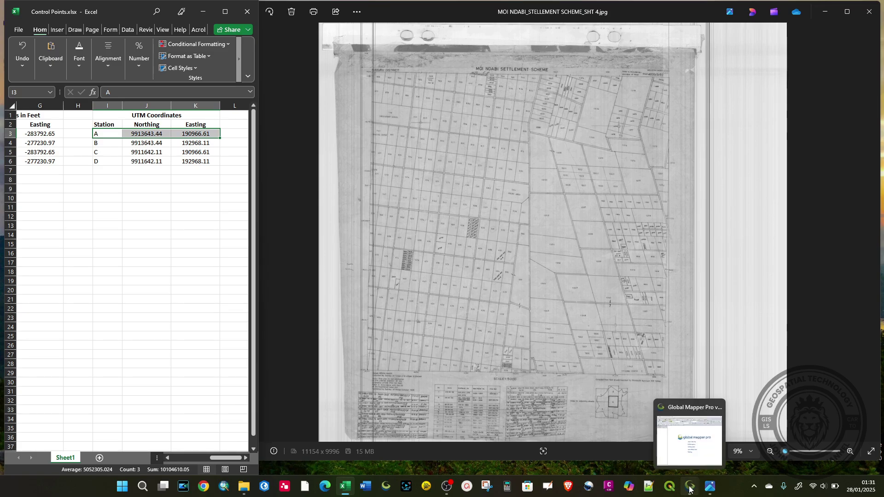
# - Bring Global Mapper forward and stretch its window to full screen height
pyautogui.click(690, 489)
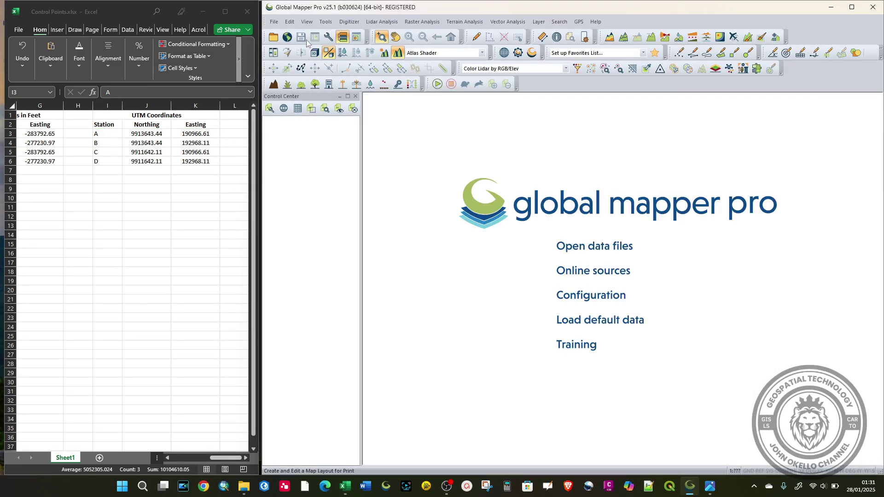
pyautogui.click(852, 7)
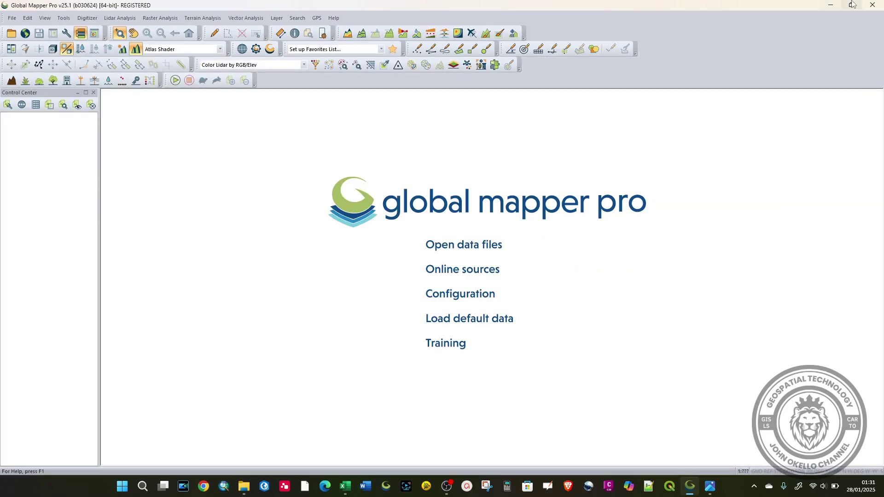
pyautogui.moveTo(852, 5)
pyautogui.click(851, 5)
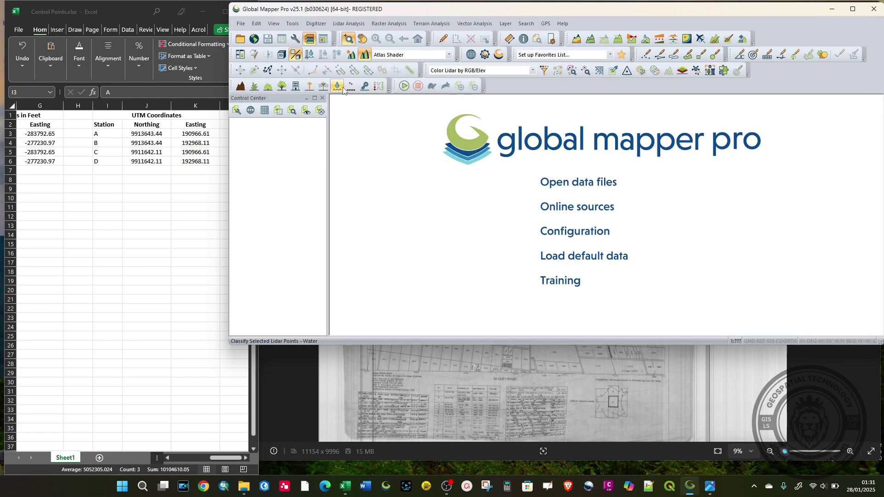
pyautogui.doubleClick(443, 343)
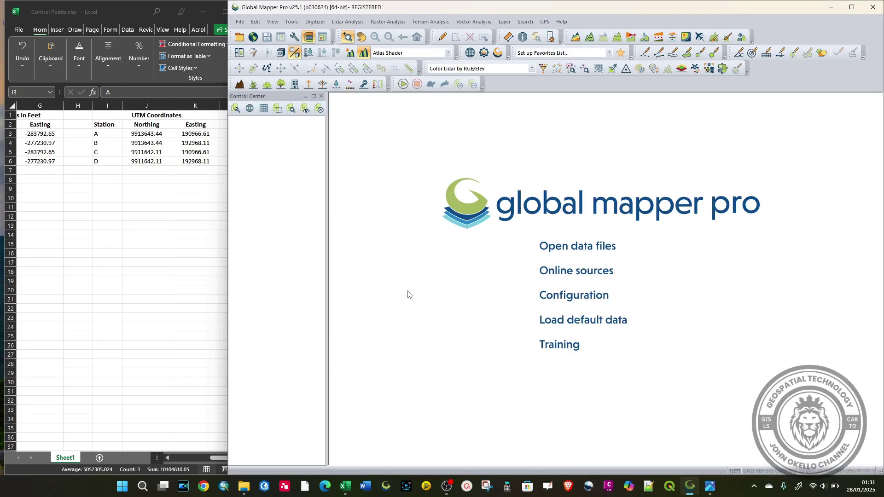
# - Use File > Open Data File(s) to pick MOI NDABI_STELLEMENT SCHEME_SHT 4.jpg from Desktop > Moi Ndabi Settlement
pyautogui.click(239, 22)
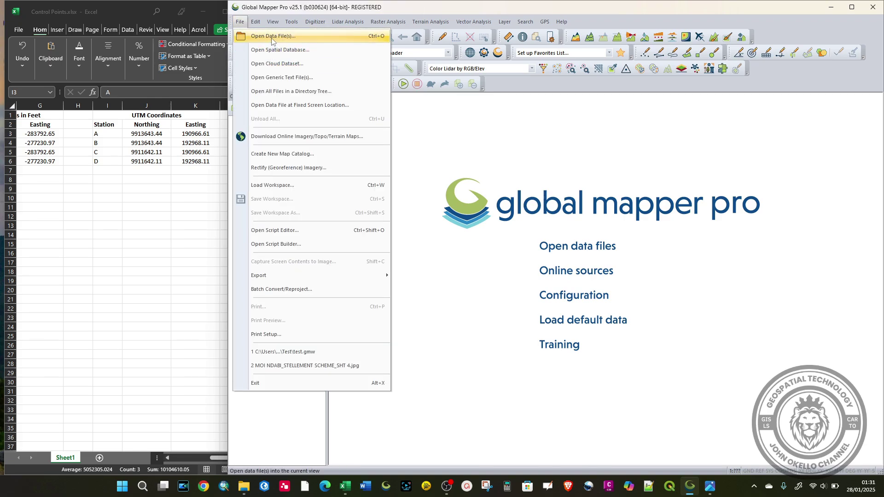
pyautogui.click(568, 249)
pyautogui.click(568, 247)
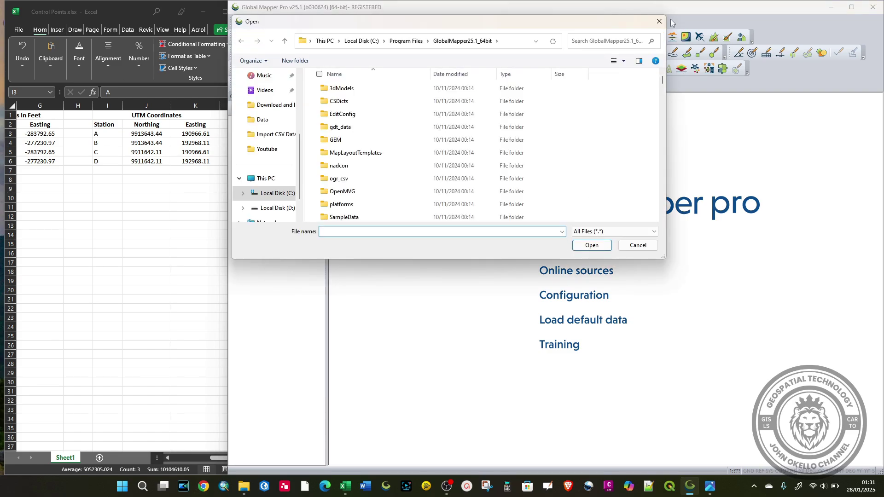
pyautogui.click(659, 22)
pyautogui.click(240, 22)
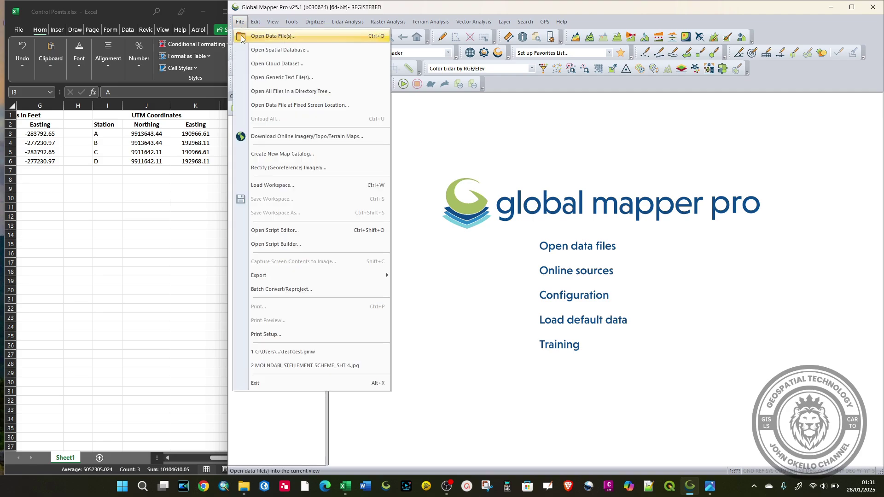
pyautogui.click(268, 41)
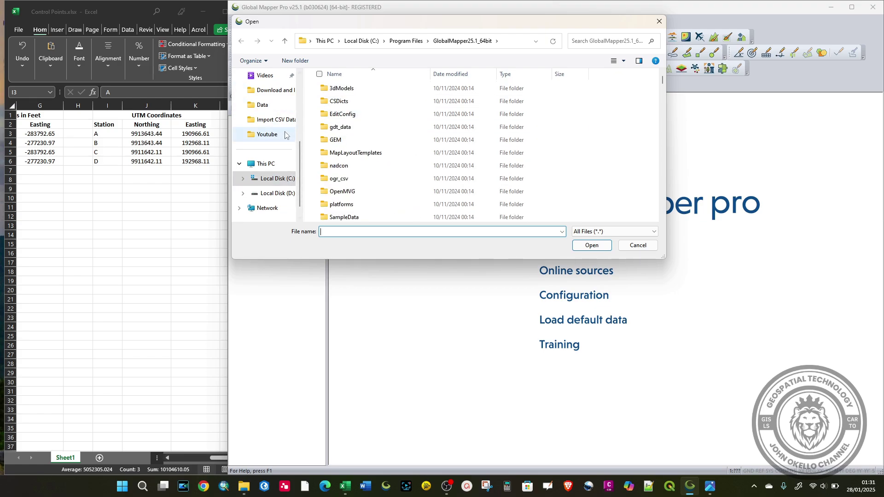
pyautogui.scroll(5, 282, 132)
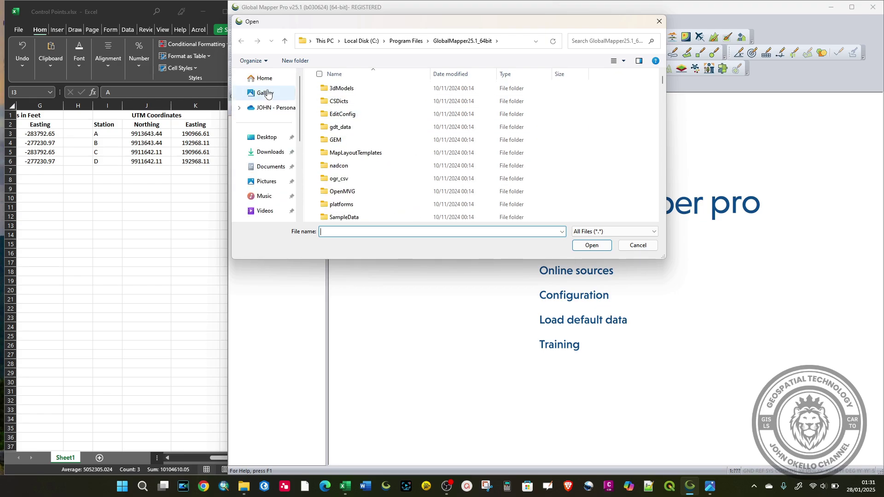
pyautogui.click(268, 138)
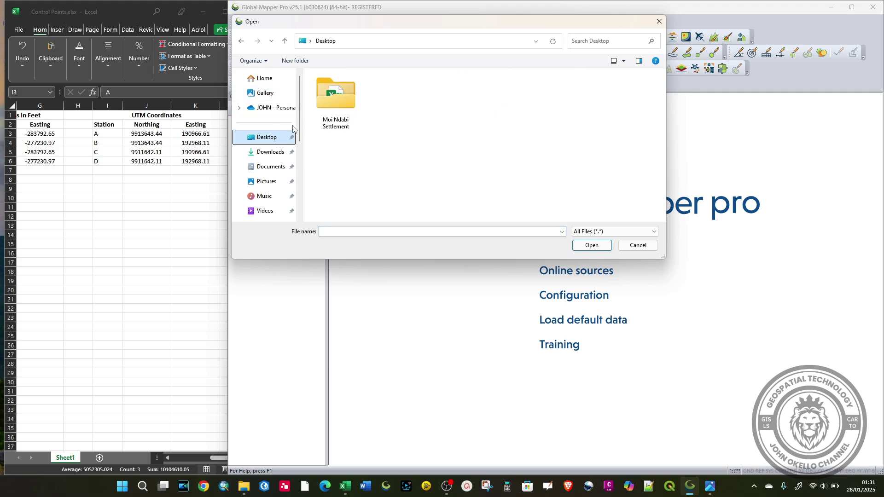
pyautogui.doubleClick(329, 101)
pyautogui.click(349, 101)
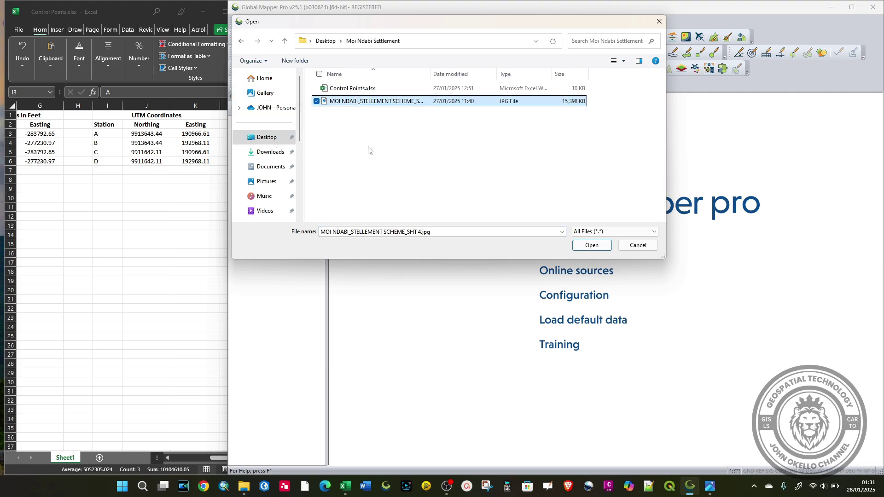
# - Load the JPG with Manually Rectify Image, dismiss the tip, and zoom around it in the Image Rectifier
pyautogui.click(575, 247)
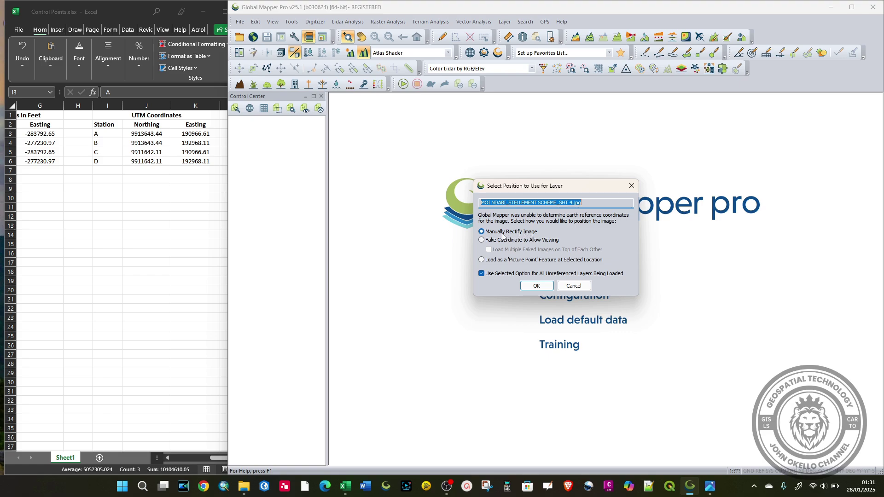
pyautogui.click(482, 232)
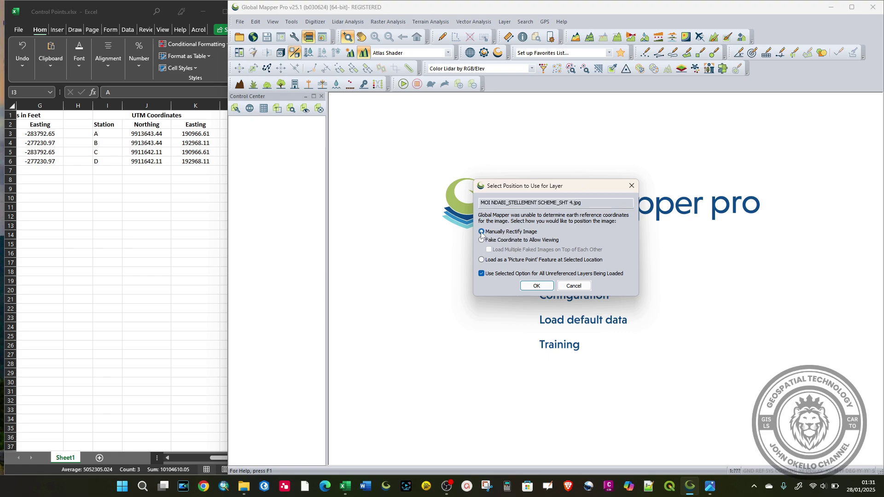
pyautogui.click(536, 287)
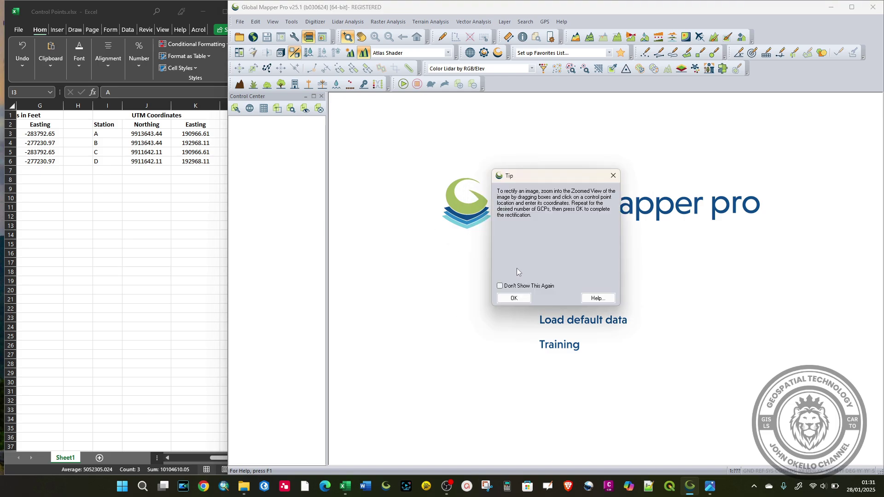
pyautogui.click(514, 299)
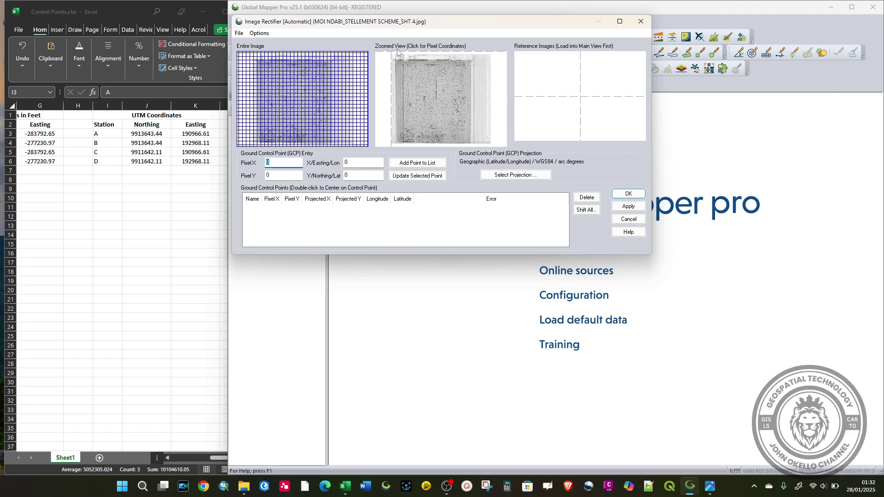
pyautogui.scroll(3, 401, 62)
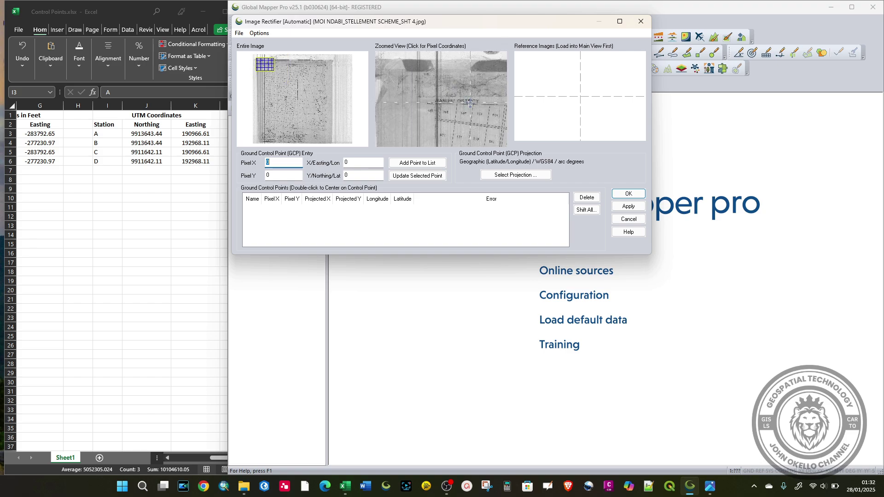
pyautogui.scroll(1, 470, 103)
pyautogui.scroll(-2, 451, 101)
pyautogui.scroll(2, 435, 97)
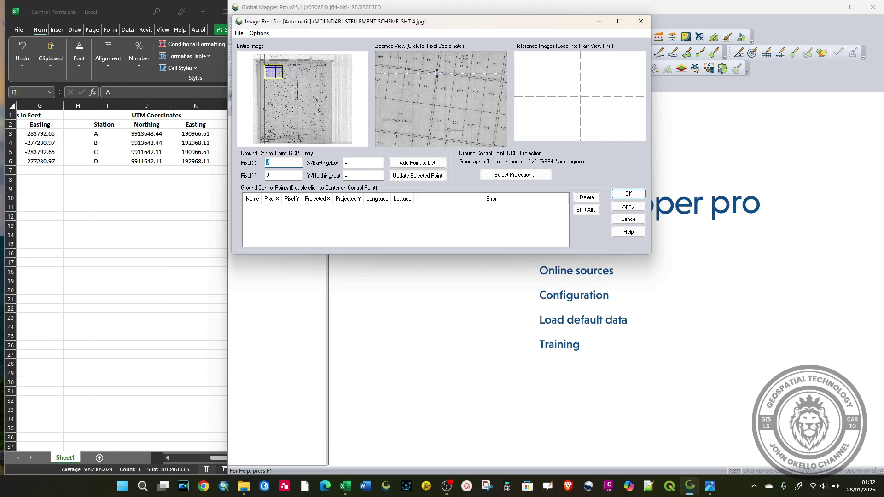
pyautogui.scroll(-1, 449, 97)
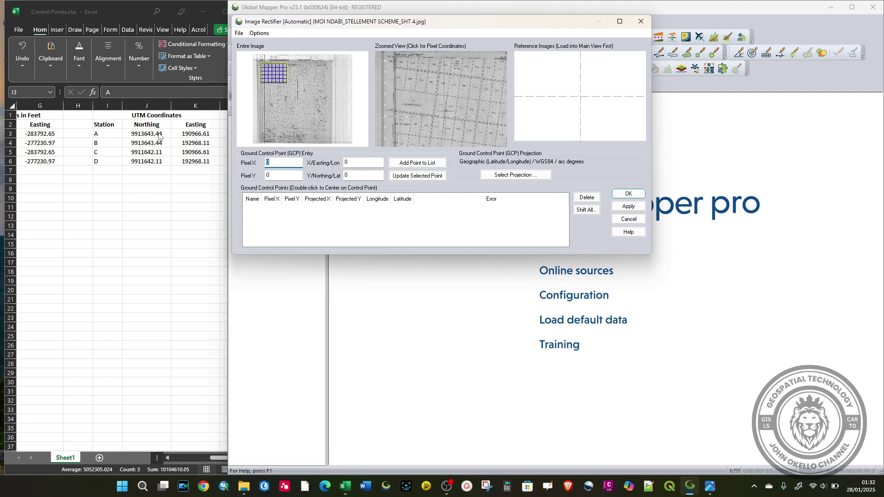
# - Switch to Excel and select the UTM Coordinates table I1:K6 for reference
pyautogui.hotkey('alt', 'Tab')
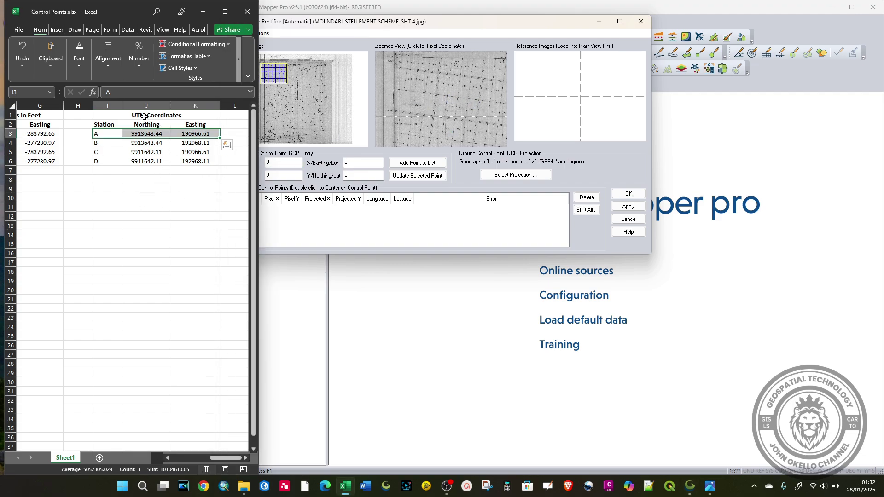
pyautogui.click(144, 117)
pyautogui.moveTo(116, 115); pyautogui.dragTo(140, 160)
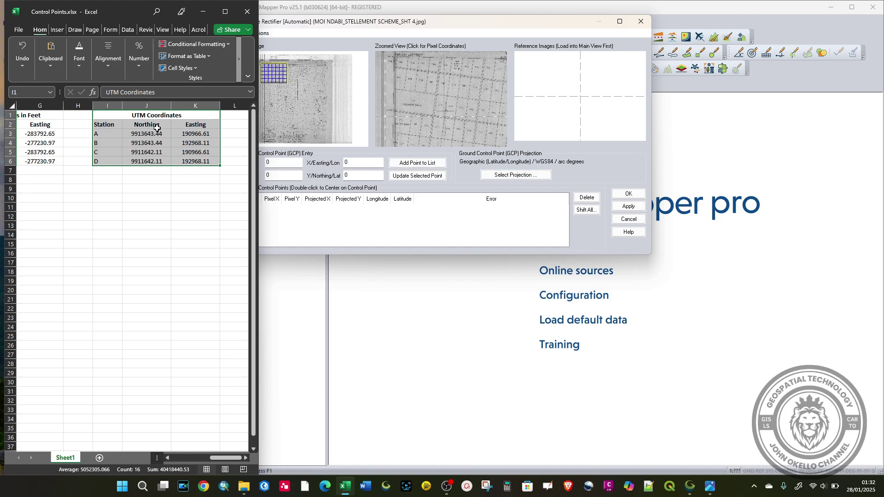
pyautogui.keyDown('ctrl'); pyautogui.scroll(2, 169, 126); pyautogui.keyUp('ctrl')
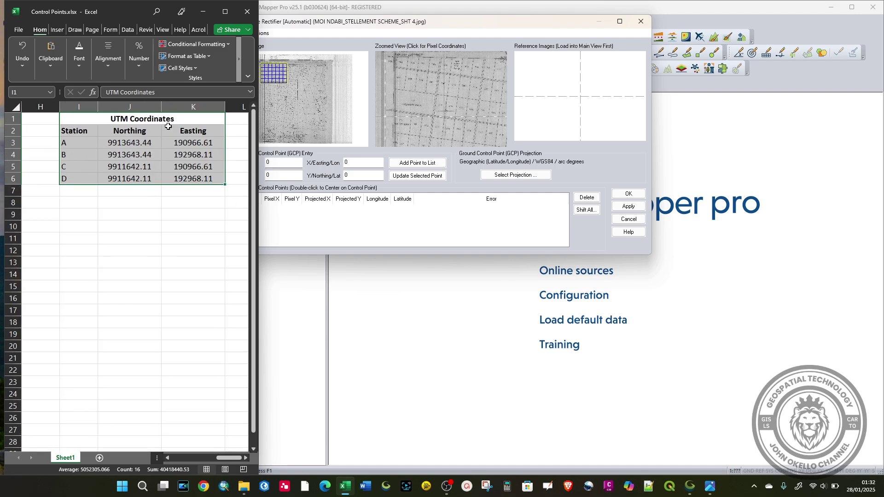
# - Set the control point projection to UTM
pyautogui.click(500, 179)
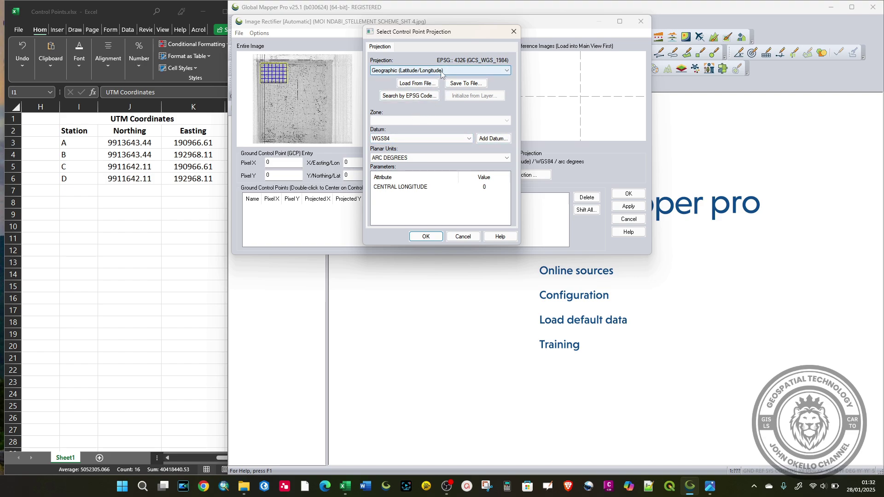
pyautogui.click(402, 73)
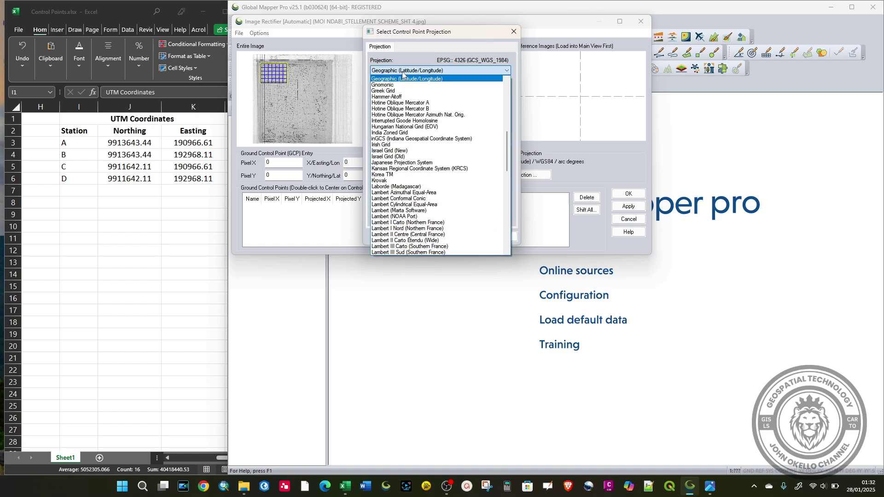
pyautogui.scroll(-17, 392, 138)
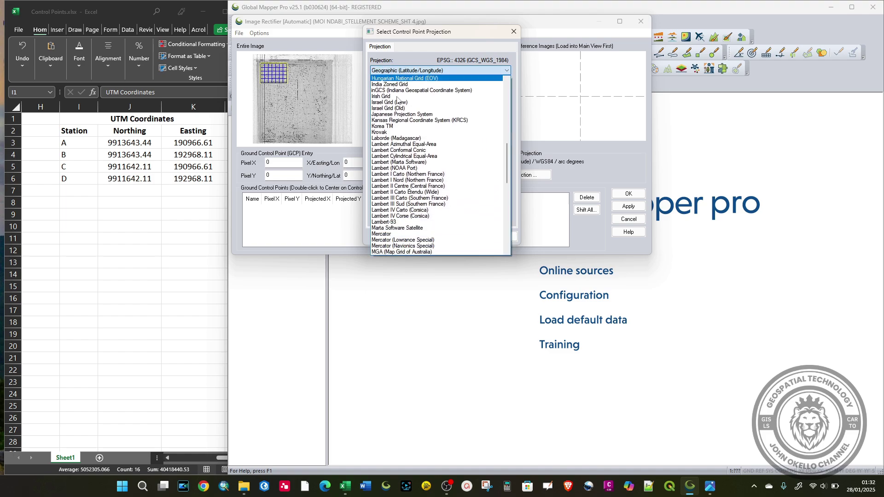
pyautogui.scroll(-2, 389, 148)
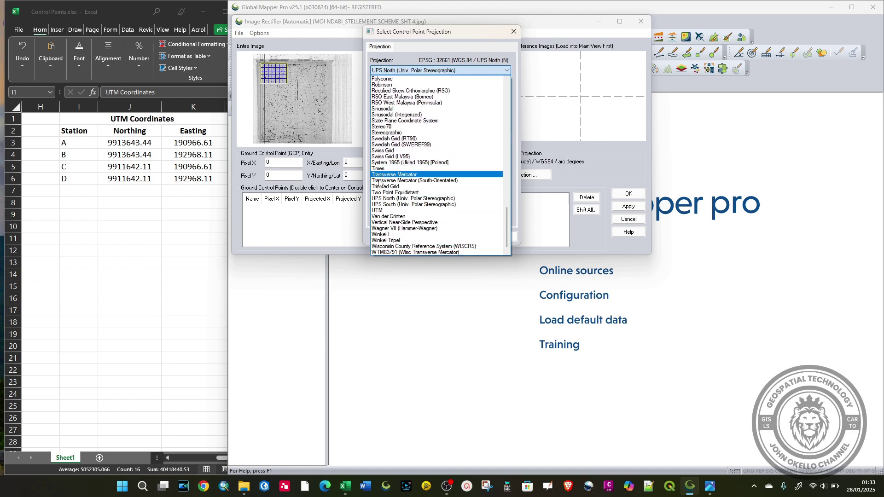
pyautogui.click(377, 210)
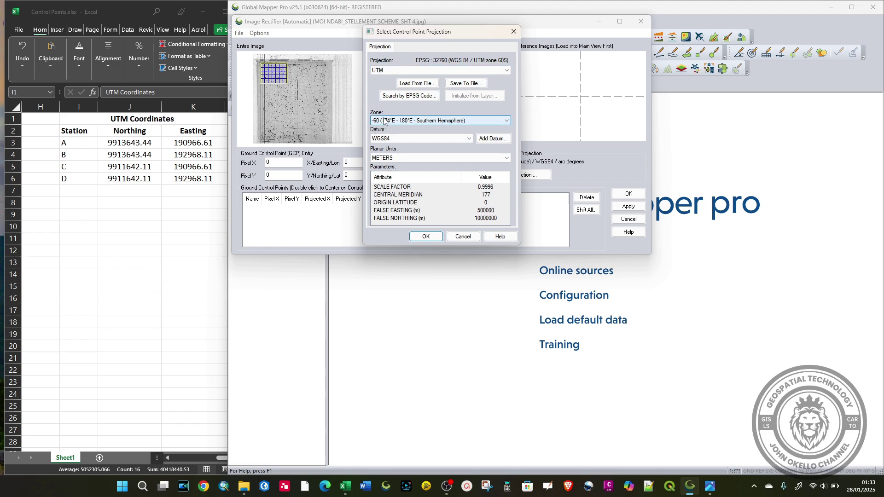
# - Set the zone to -37 (36°E - 42°E Southern Hemisphere) and confirm with OK
pyautogui.click(428, 139)
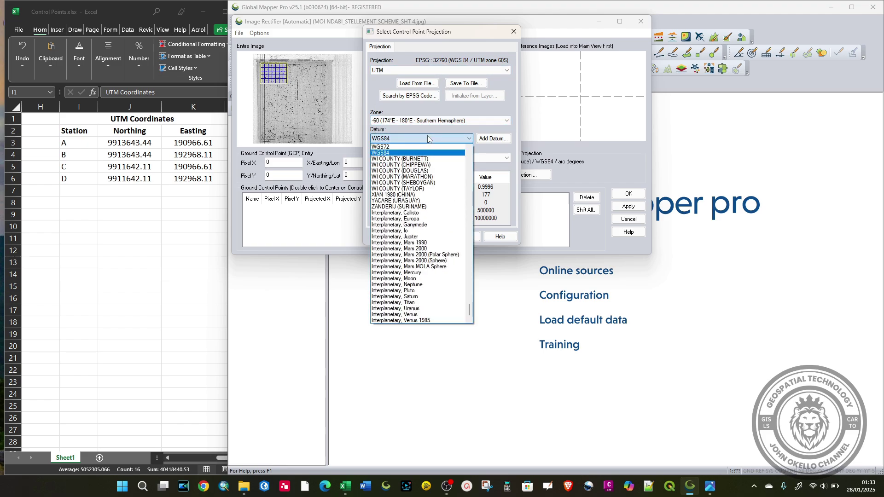
pyautogui.click(465, 121)
pyautogui.click(465, 121)
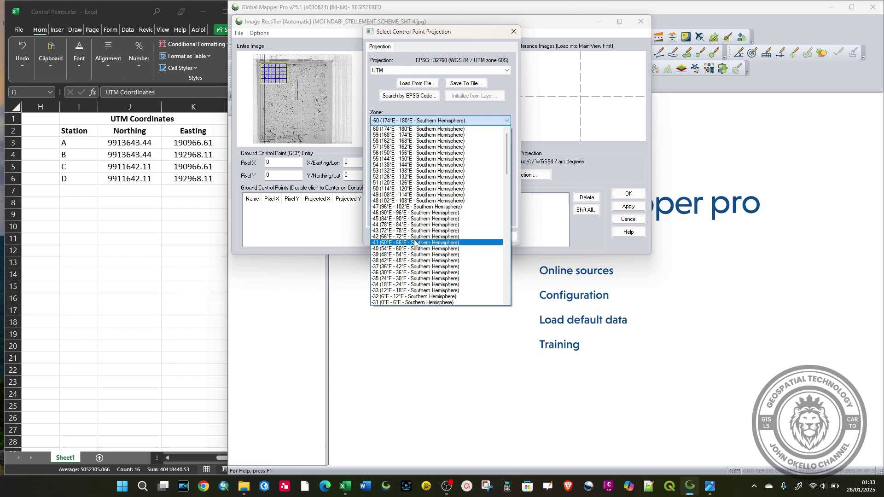
pyautogui.scroll(-2, 412, 221)
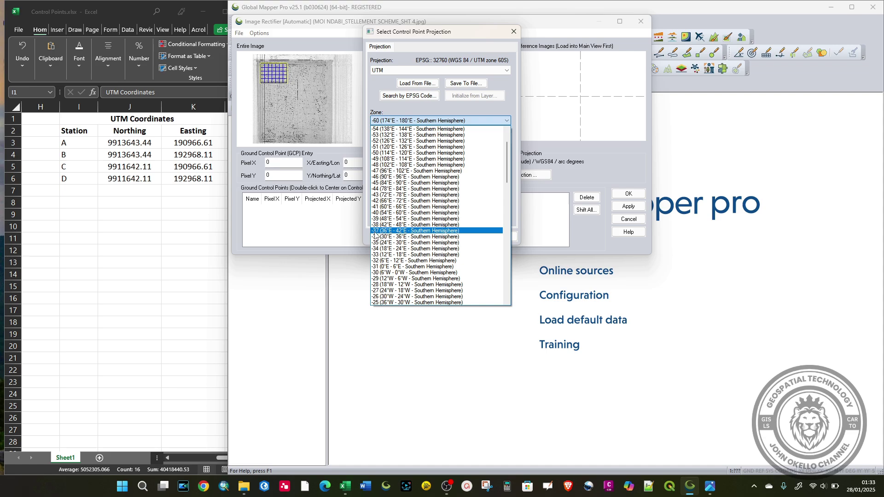
pyautogui.click(376, 231)
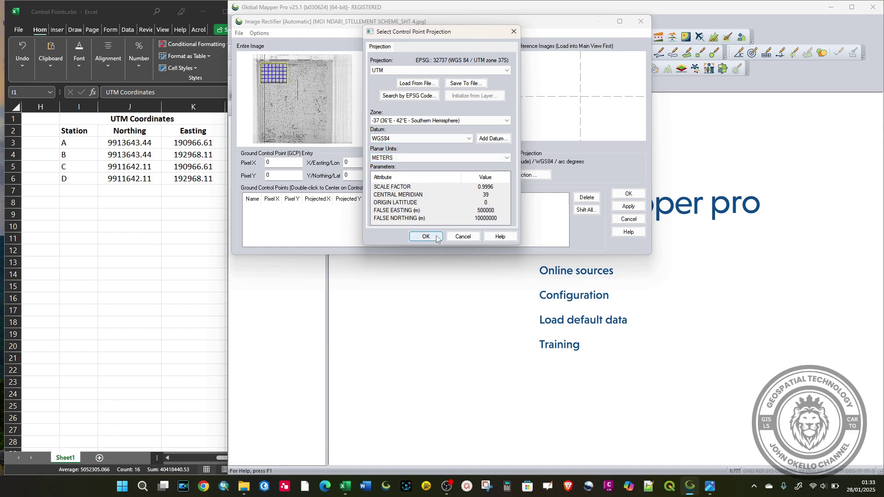
pyautogui.click(458, 237)
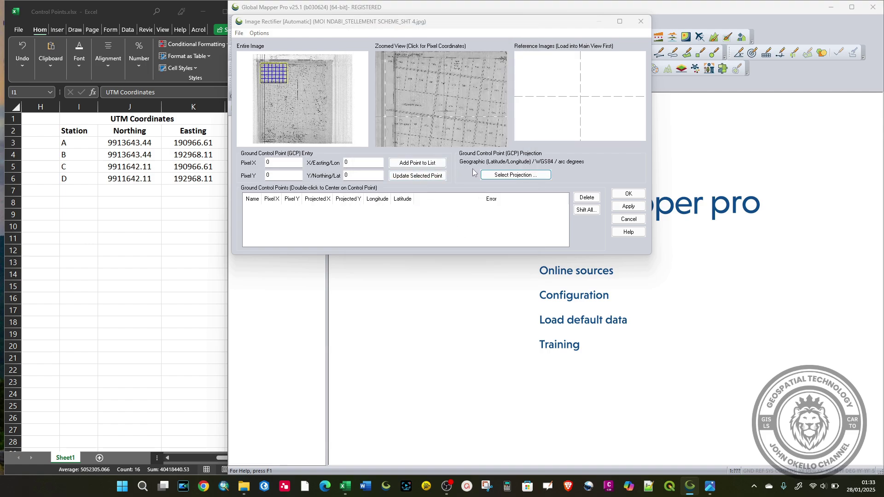
# - Set the control point projection to EPSG 21037, UTM zone 37S on Arc 1960 in meters
pyautogui.click(497, 178)
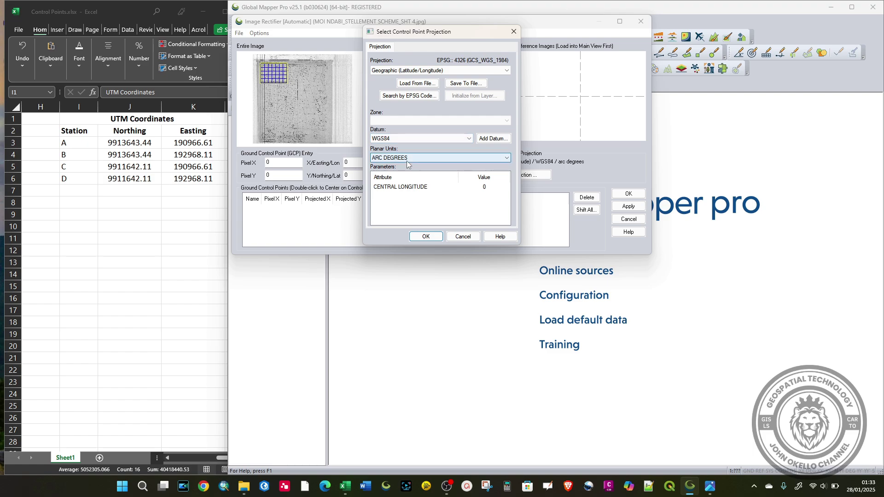
pyautogui.click(402, 97)
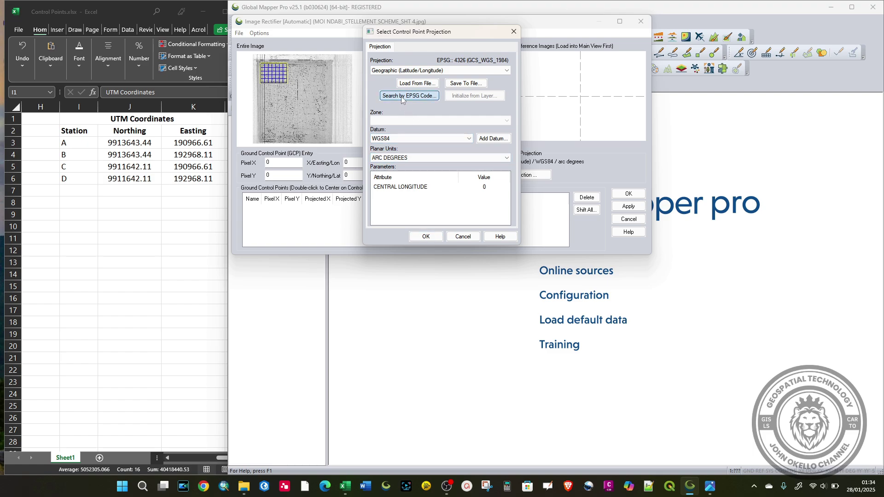
pyautogui.click(407, 145)
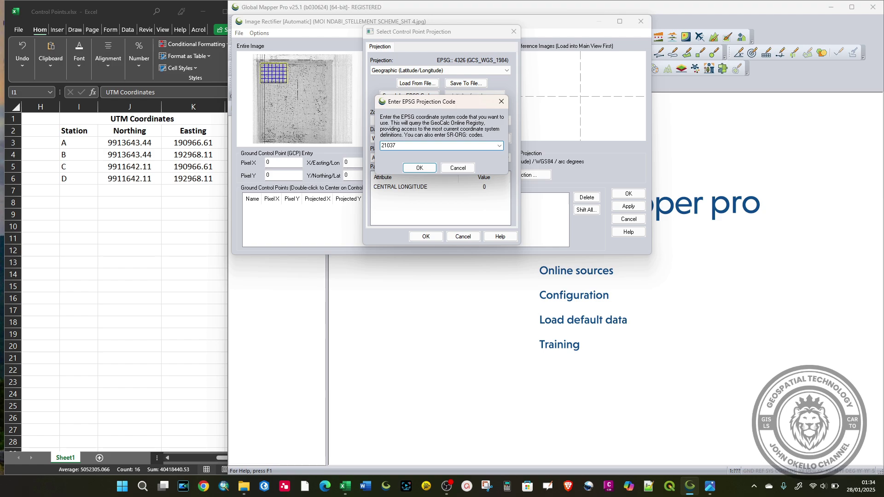
pyautogui.click(427, 168)
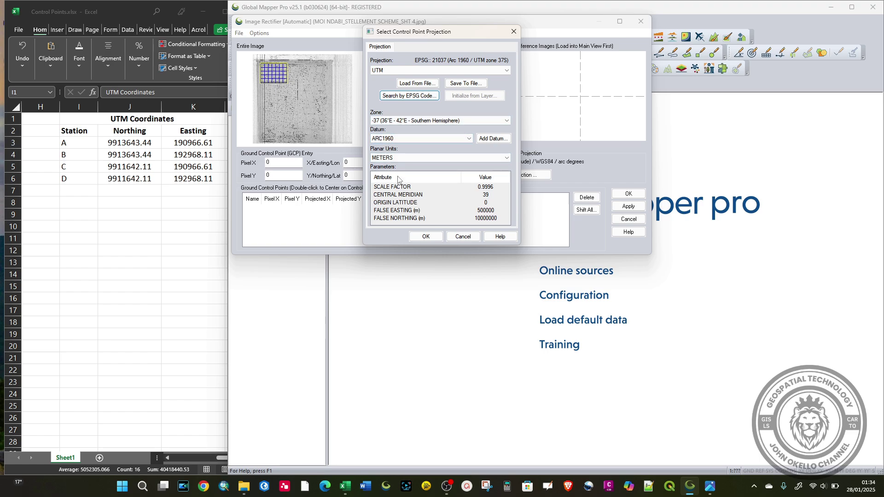
pyautogui.click(424, 237)
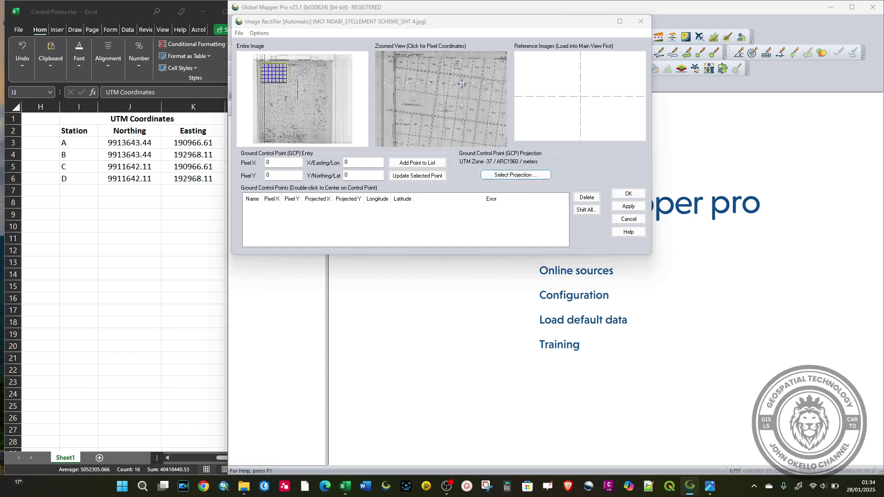
# - Zoom onto the first circled cross and pick its centre, giving pixel X 2427.99, Y 2387.64
pyautogui.scroll(3, 447, 118)
pyautogui.scroll(3, 444, 94)
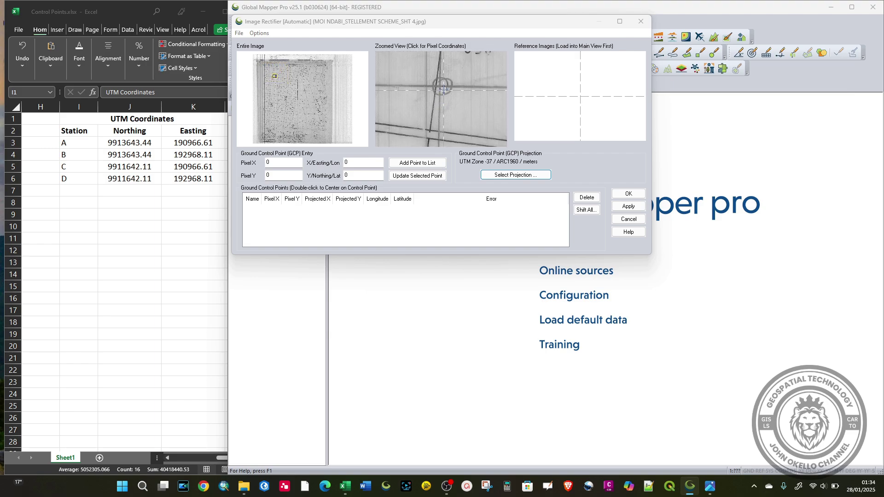
pyautogui.scroll(2, 444, 94)
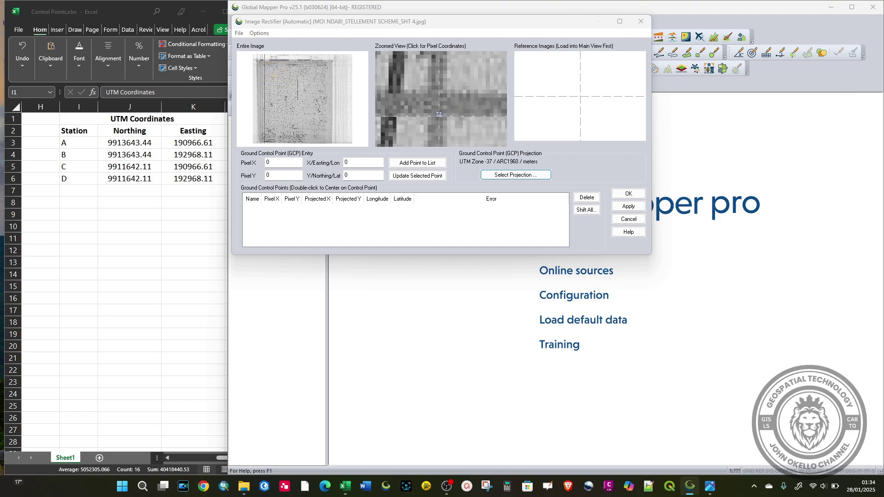
pyautogui.scroll(-1, 439, 104)
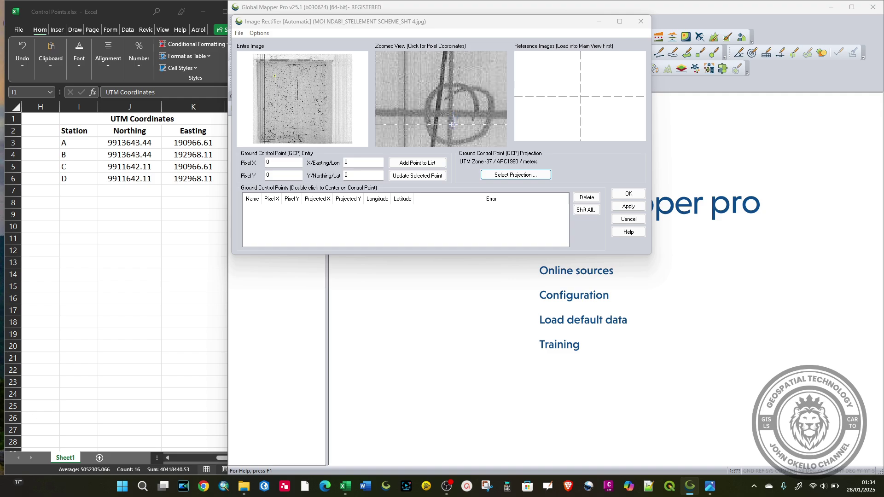
pyautogui.scroll(1, 441, 106)
pyautogui.scroll(-1, 442, 107)
pyautogui.scroll(-1, 441, 106)
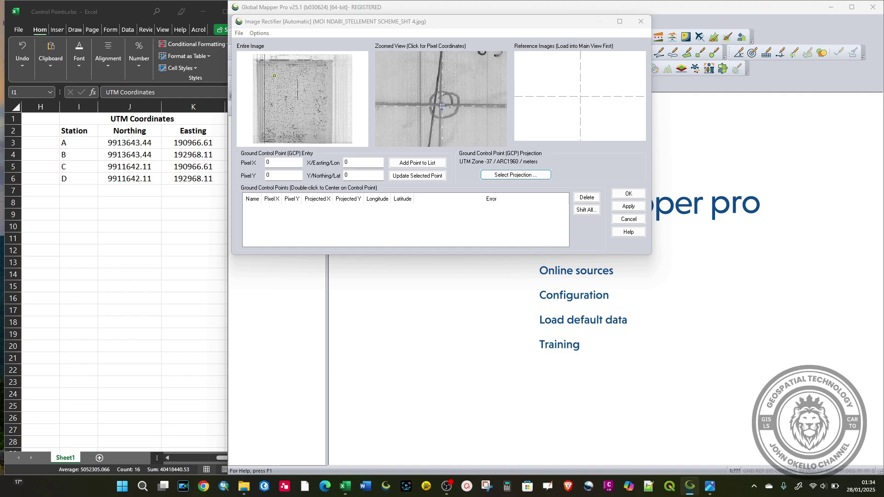
pyautogui.scroll(2, 435, 103)
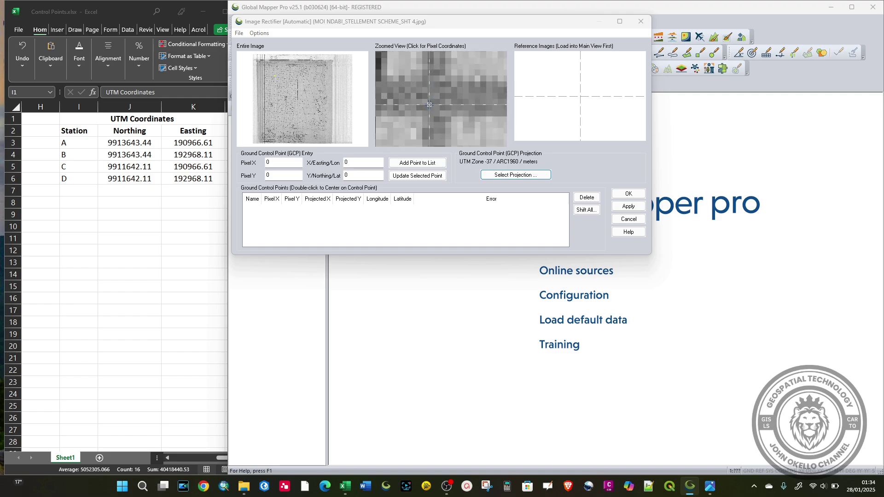
pyautogui.scroll(-1, 434, 100)
pyautogui.click(434, 96)
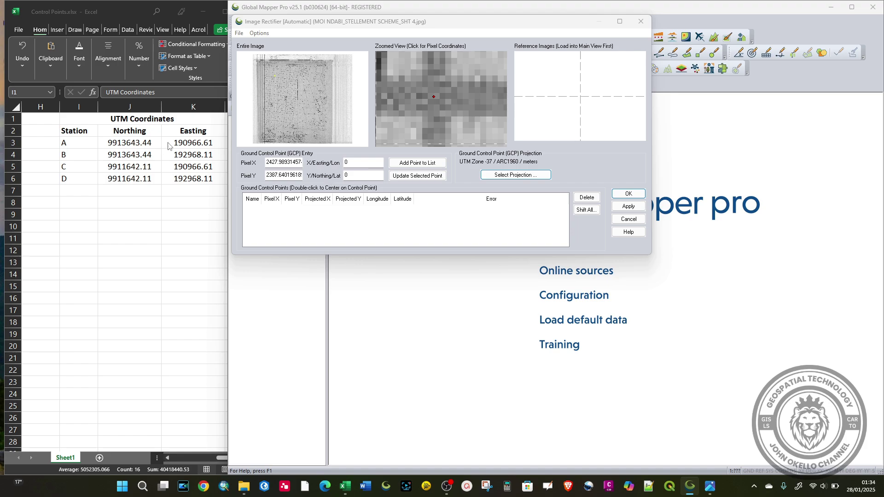
# - Copy station A's easting 190966.61 from cell K3 into the X/Easting field
pyautogui.click(183, 143)
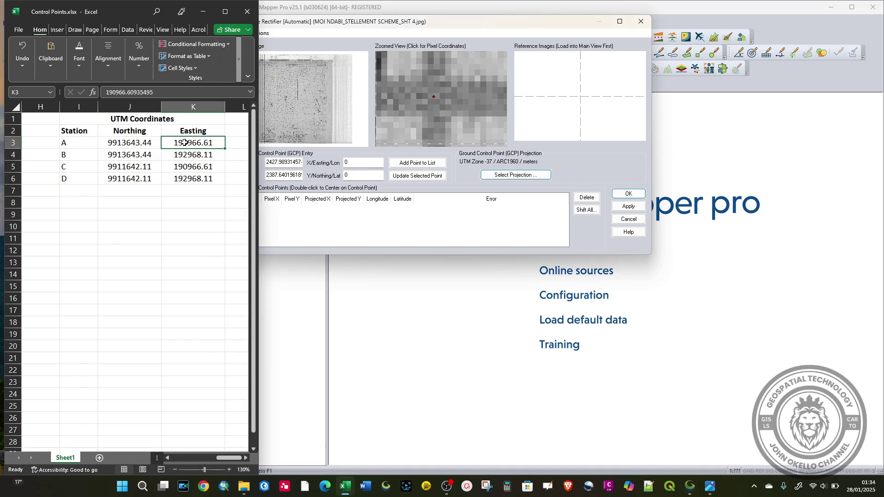
pyautogui.rightClick(184, 143)
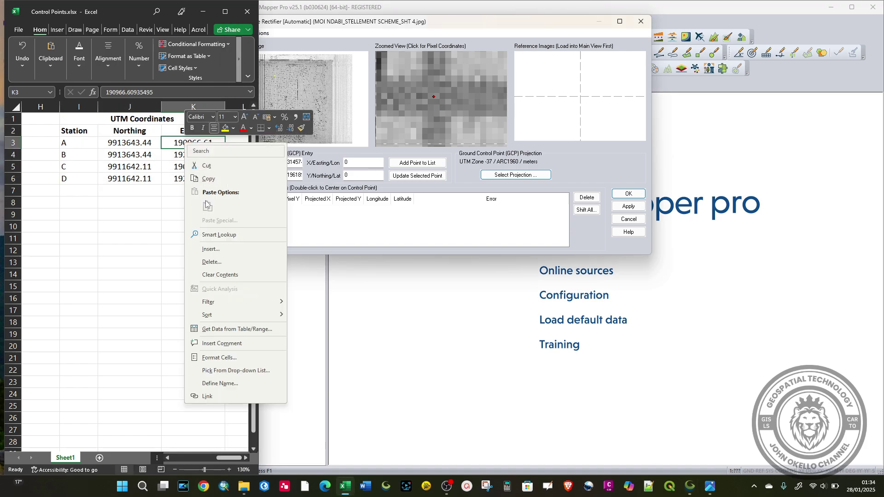
pyautogui.click(208, 179)
pyautogui.click(362, 164)
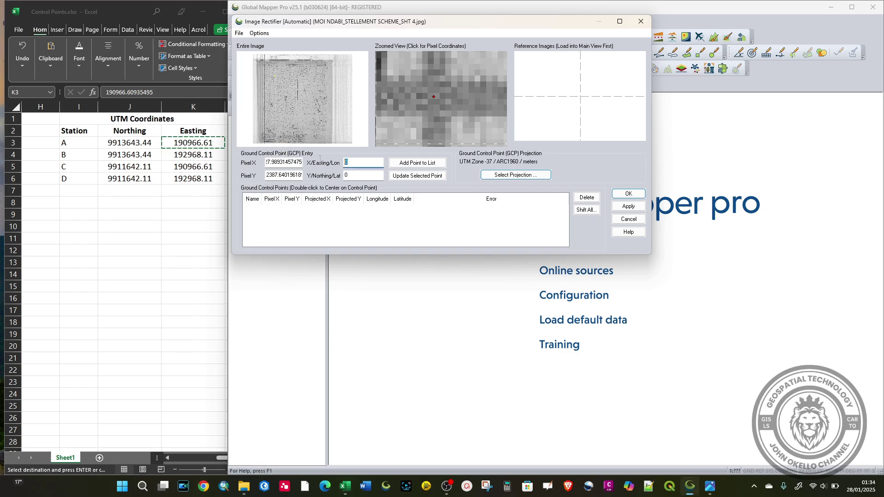
pyautogui.moveTo(363, 164); pyautogui.dragTo(342, 165)
pyautogui.rightClick(351, 161)
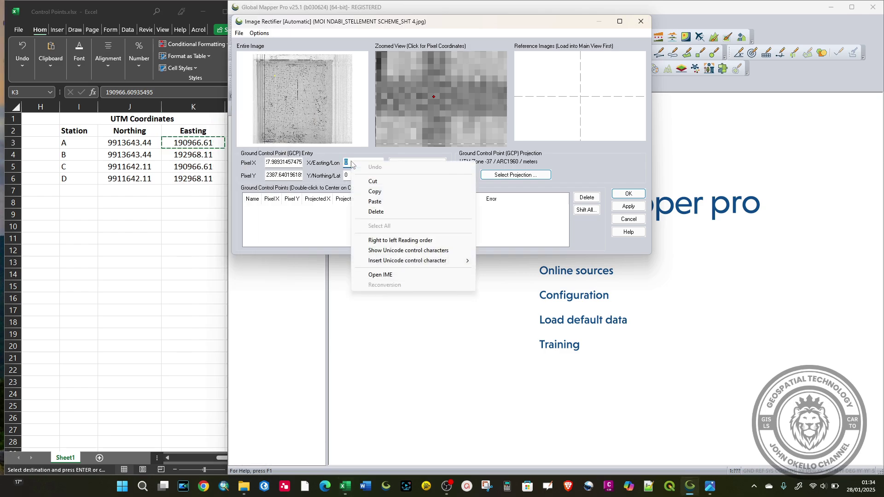
pyautogui.click(376, 202)
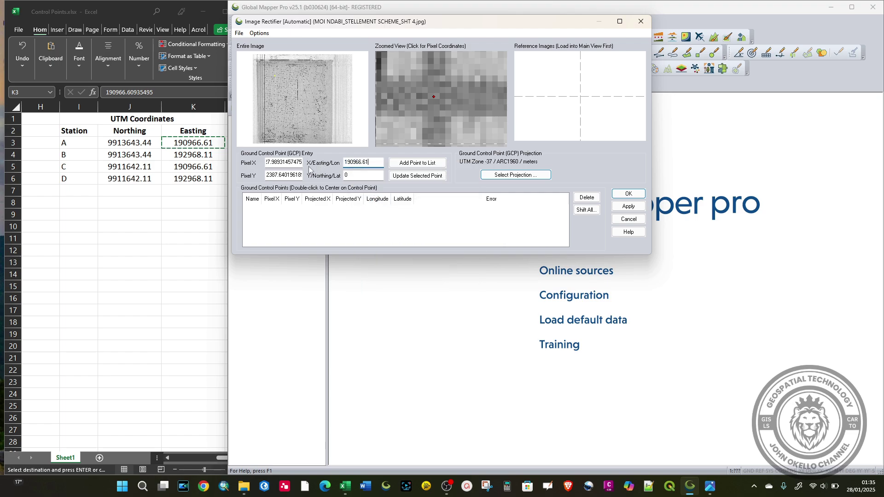
# - Copy station A's northing 9913643.44 from cell J3 into the Y/Northing field
pyautogui.hotkey('alt', 'Tab')
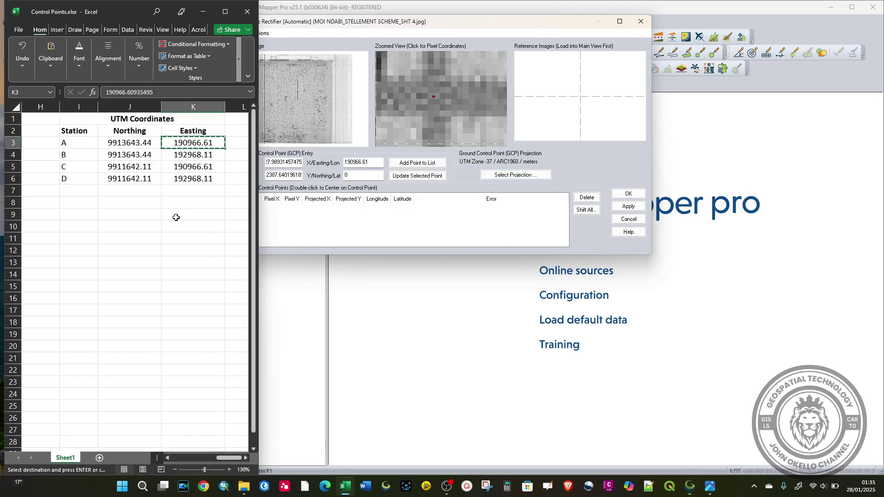
pyautogui.press('Escape')
pyautogui.click(141, 145)
pyautogui.rightClick(141, 145)
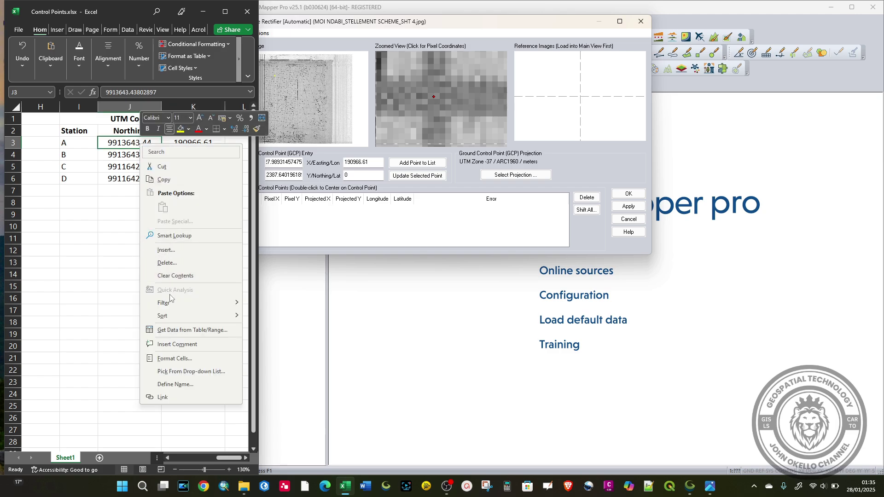
pyautogui.click(170, 180)
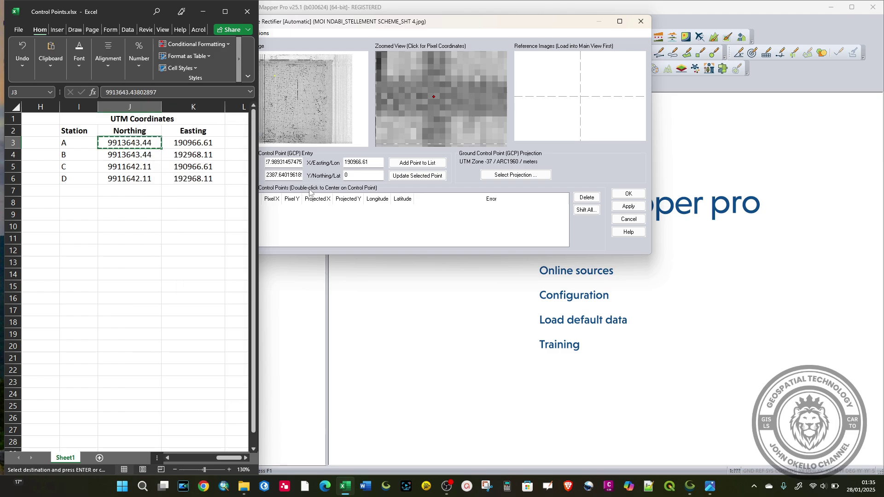
pyautogui.click(360, 175)
pyautogui.rightClick(355, 177)
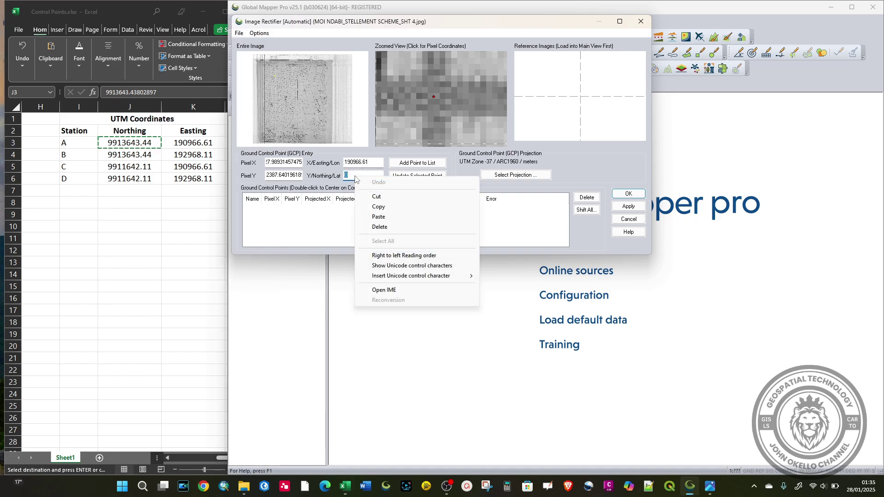
pyautogui.click(379, 216)
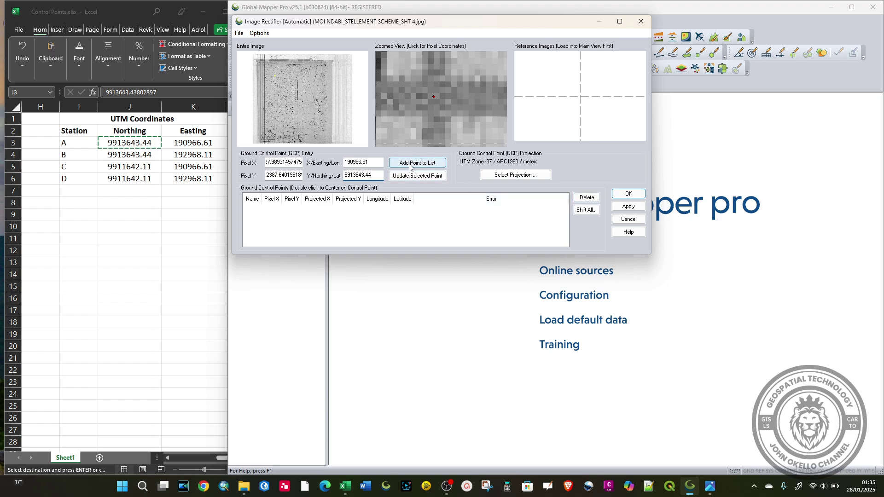
# - Add the control point to the list under the name A
pyautogui.click(414, 163)
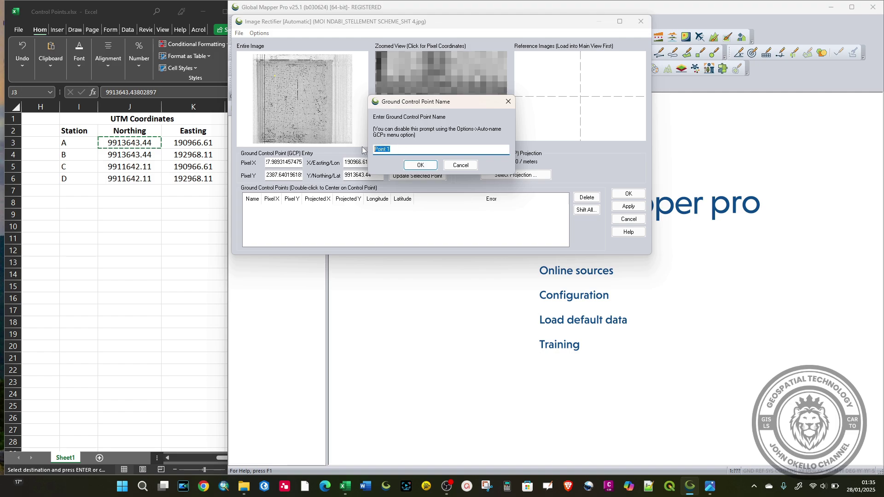
pyautogui.write('A')
pyautogui.click(417, 166)
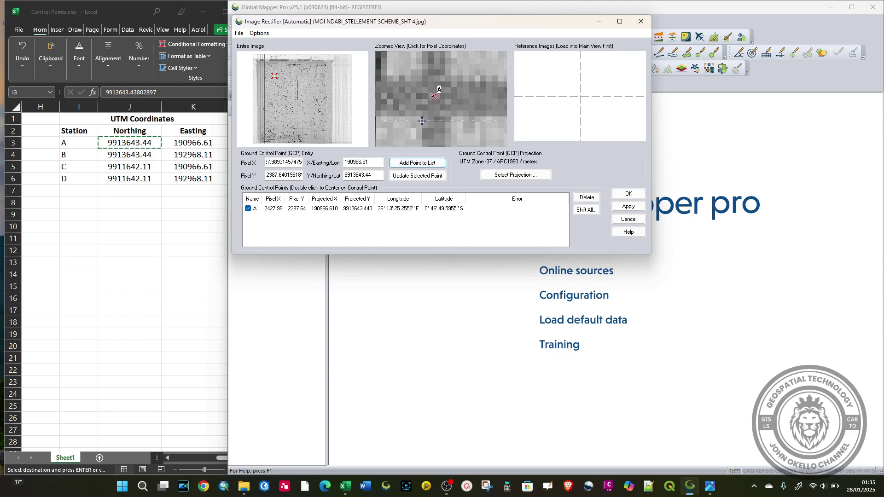
# - Pick station B's cross at pixel 7150.41, 2469.82 and bring the coordinates spreadsheet forward
pyautogui.scroll(-5, 409, 120)
pyautogui.scroll(-2, 409, 120)
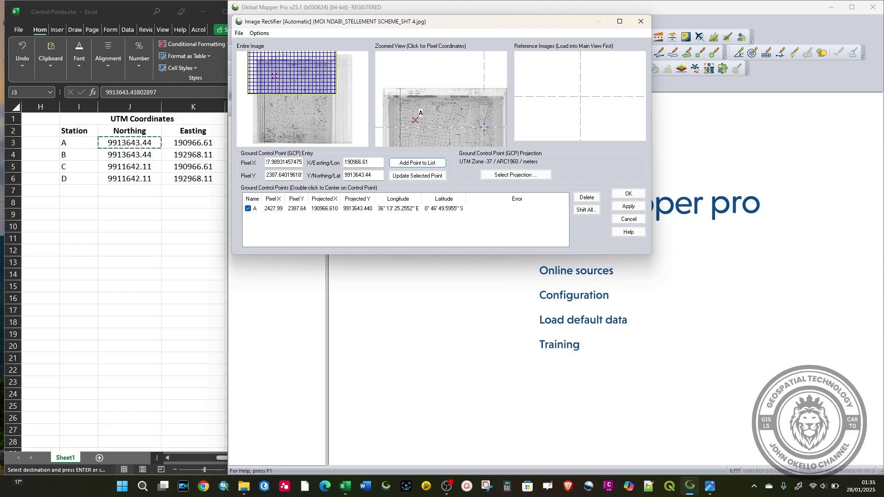
pyautogui.scroll(1, 489, 124)
pyautogui.scroll(4, 490, 124)
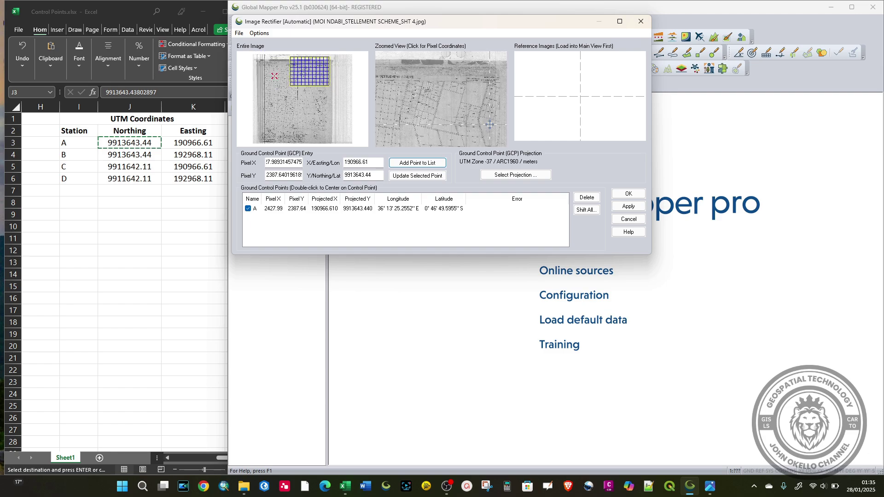
pyautogui.scroll(4, 427, 109)
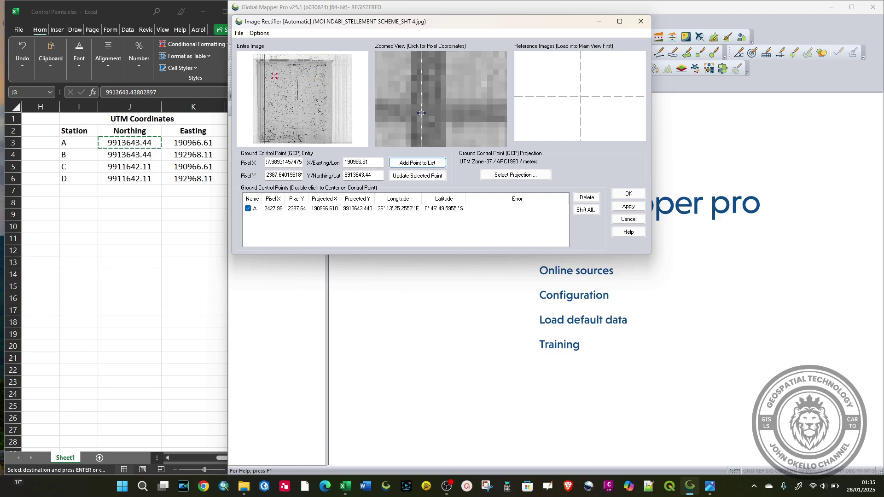
pyautogui.click(425, 109)
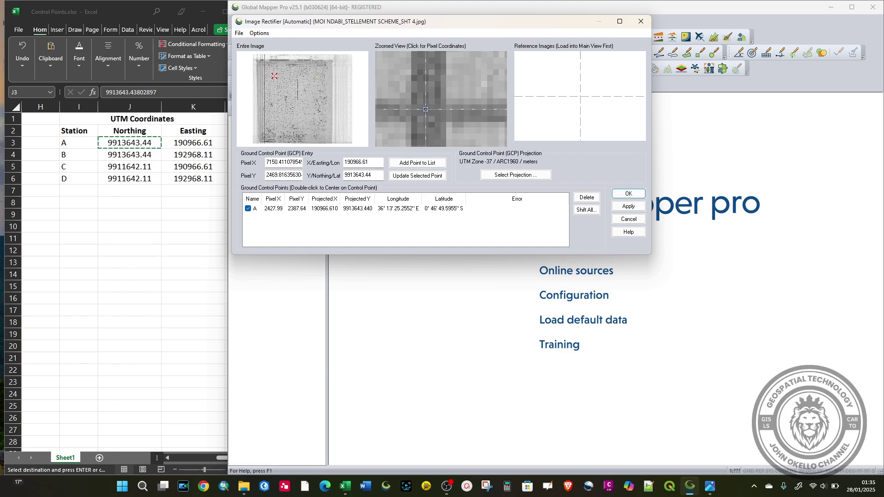
pyautogui.click(171, 190)
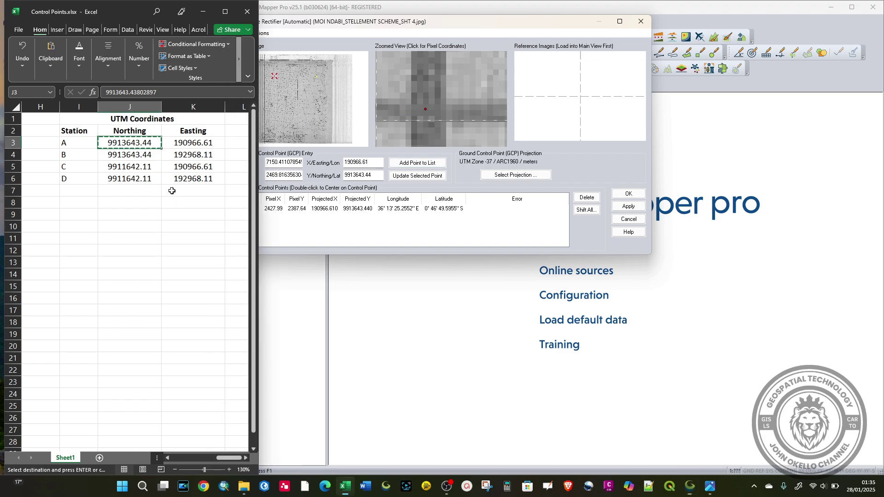
# - Copy station B's easting 192968.11 from cell K4 into the X/Easting field
pyautogui.press('Escape')
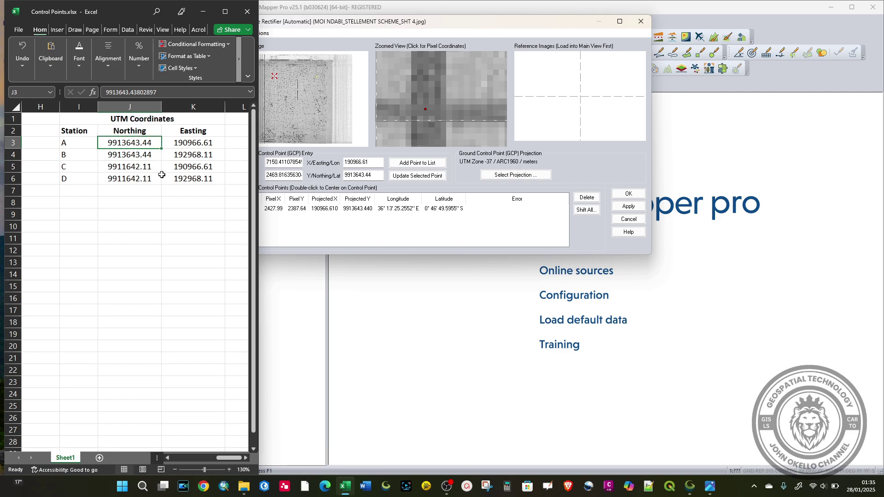
pyautogui.click(181, 156)
pyautogui.rightClick(182, 154)
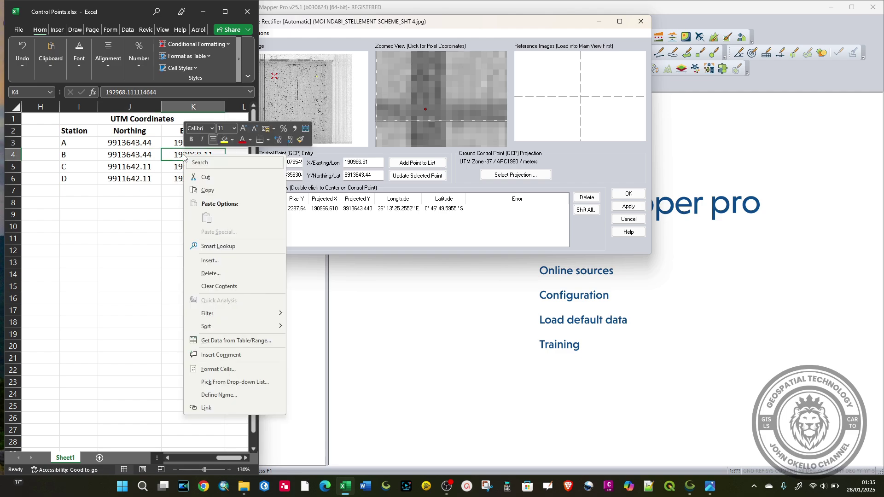
pyautogui.click(205, 191)
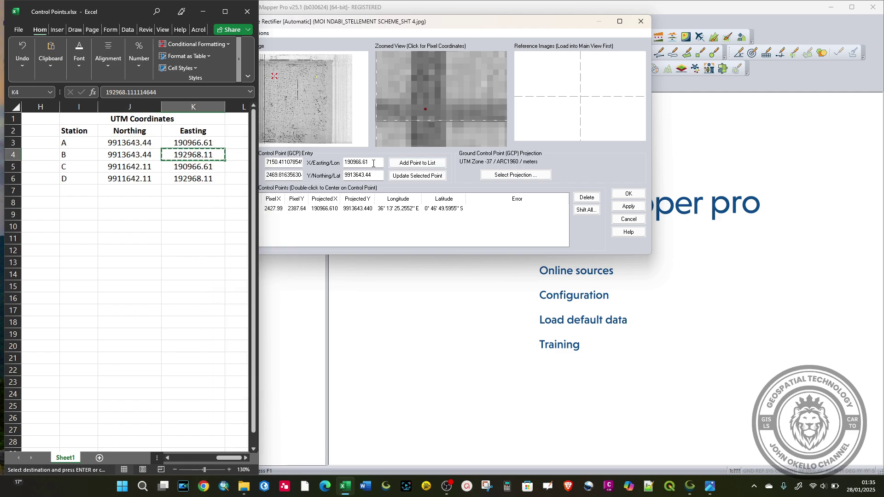
pyautogui.doubleClick(374, 162)
pyautogui.rightClick(351, 164)
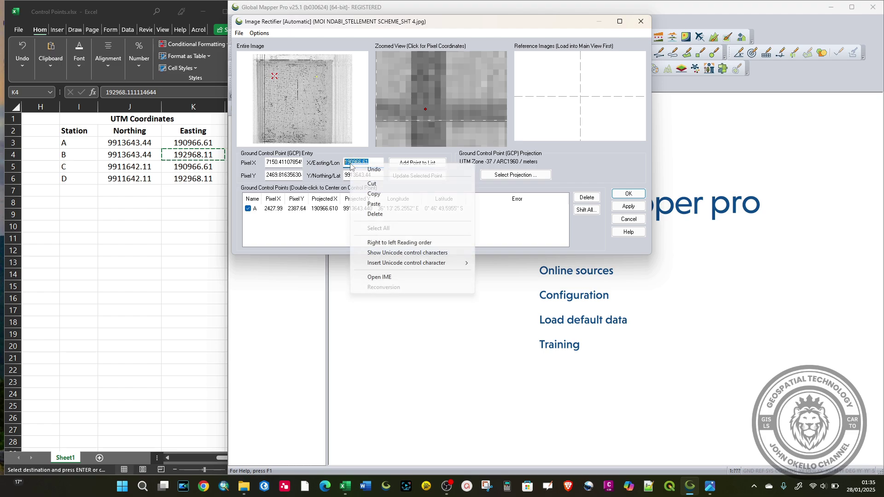
pyautogui.click(377, 205)
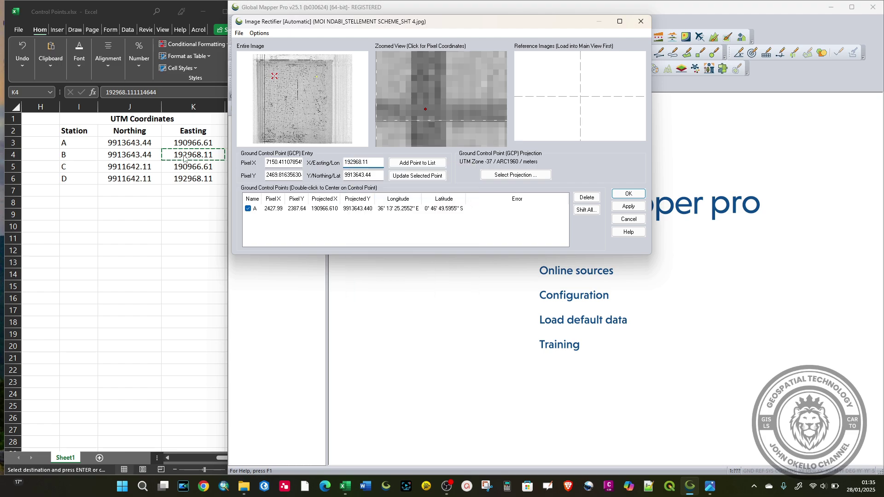
# - Copy station B's northing 9913643.44 from cell J4 into the Y/Northing field
pyautogui.hotkey('alt', 'Tab')
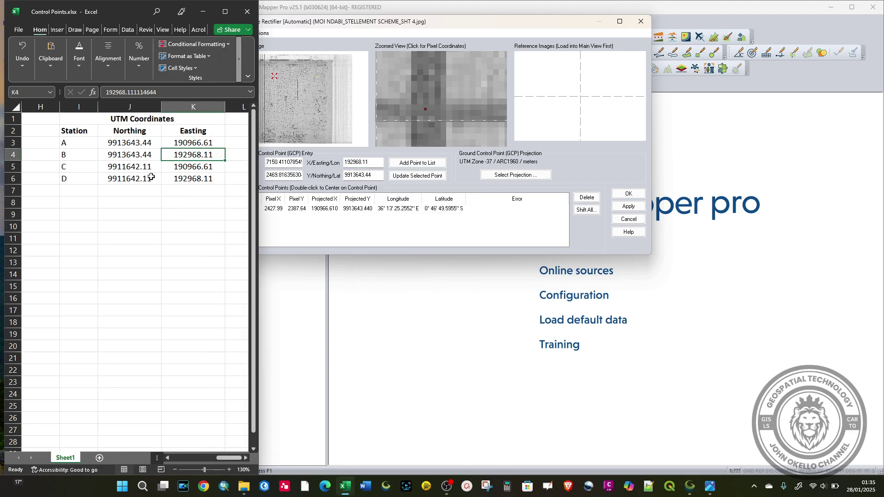
pyautogui.click(140, 153)
pyautogui.rightClick(137, 155)
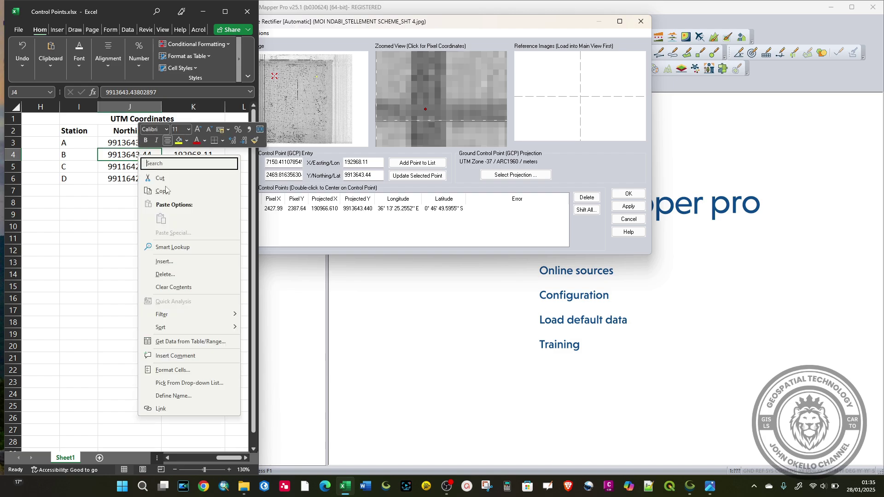
pyautogui.click(162, 191)
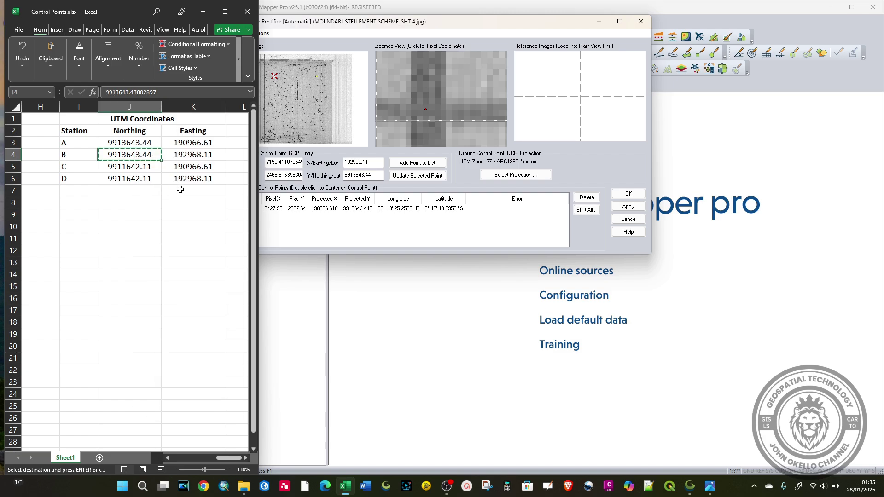
pyautogui.doubleClick(374, 175)
pyautogui.rightClick(358, 175)
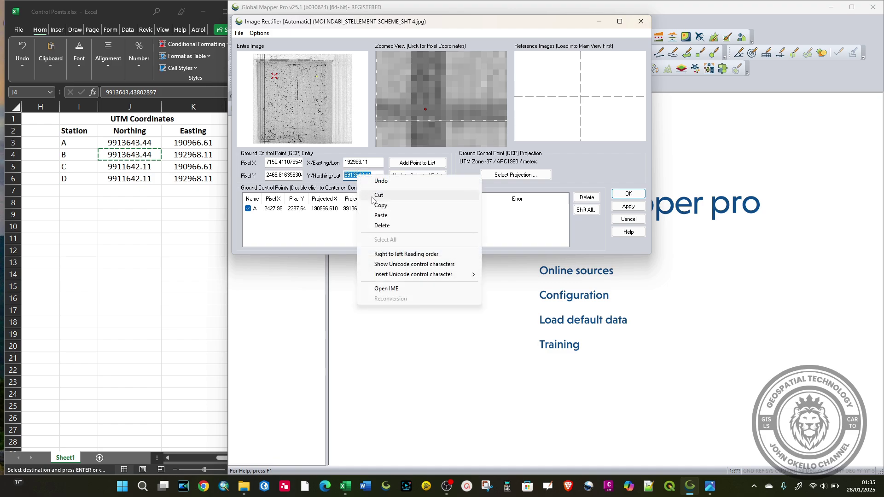
pyautogui.click(380, 215)
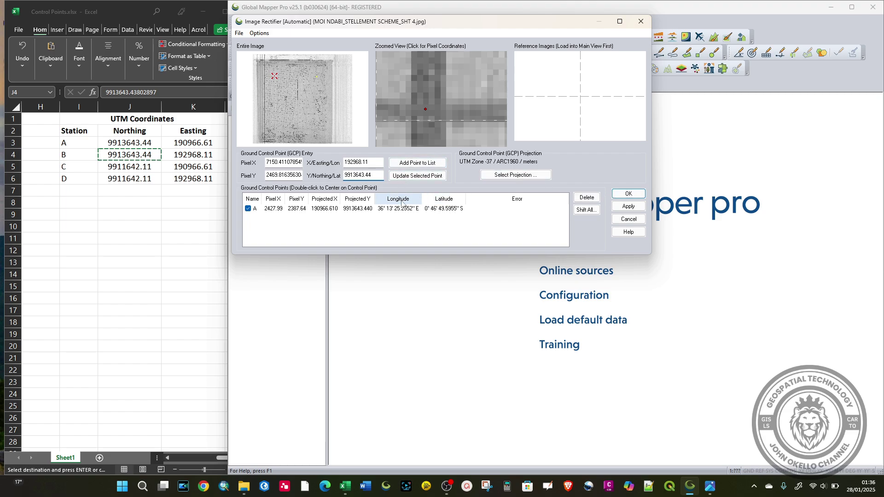
# - Add the entered point to the control point list named B
pyautogui.click(428, 164)
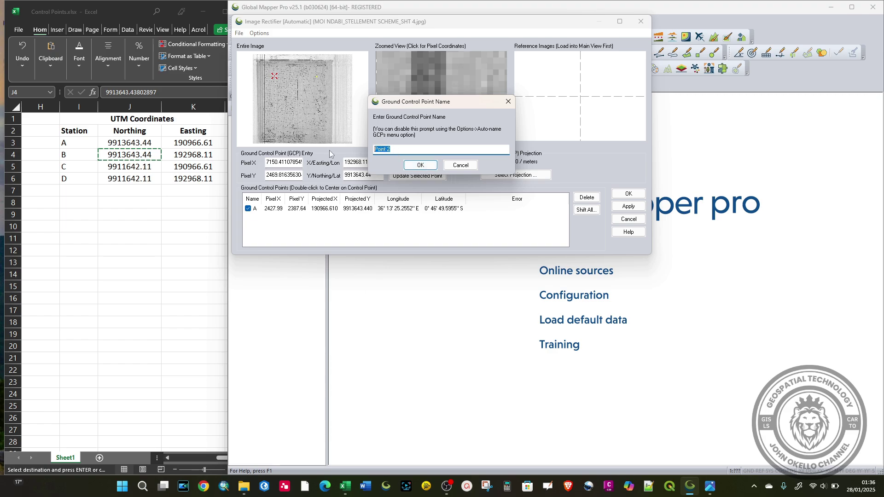
pyautogui.write('B')
pyautogui.click(419, 165)
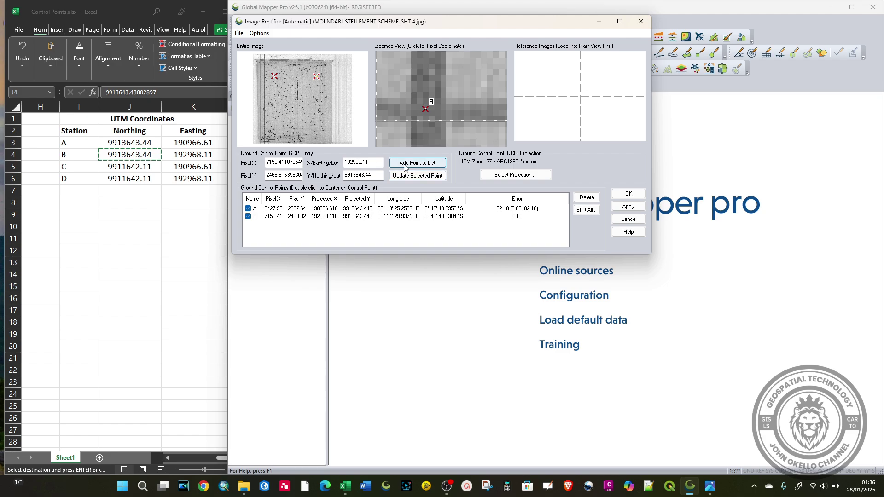
# - Zoom onto station C's lower-left cross and pick it at pixel 2349.37, 7118.23
pyautogui.scroll(-4, 441, 104)
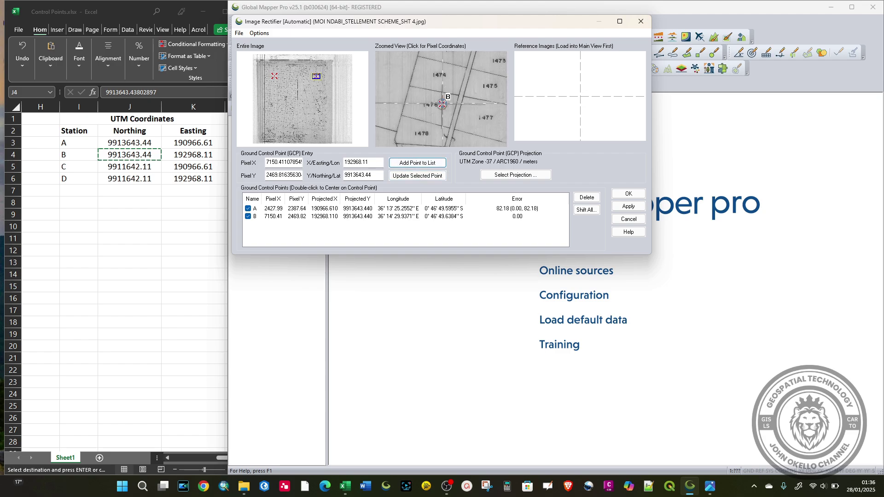
pyautogui.scroll(-4, 441, 104)
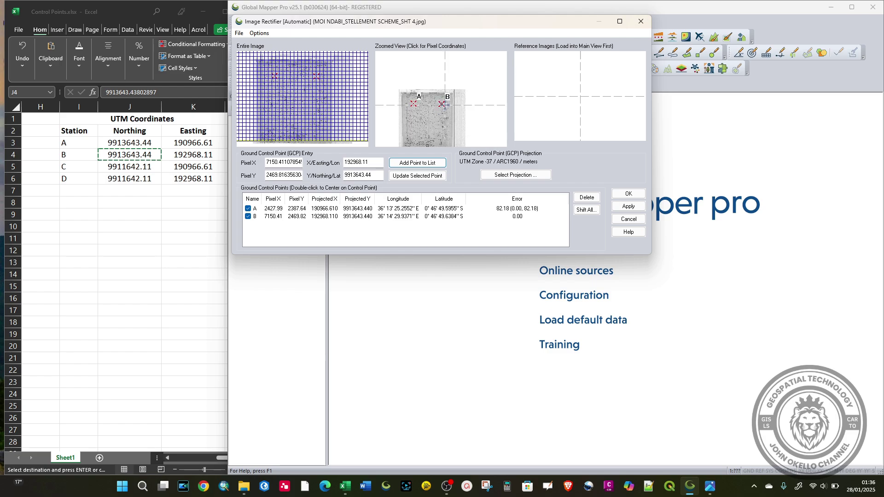
pyautogui.scroll(6, 439, 105)
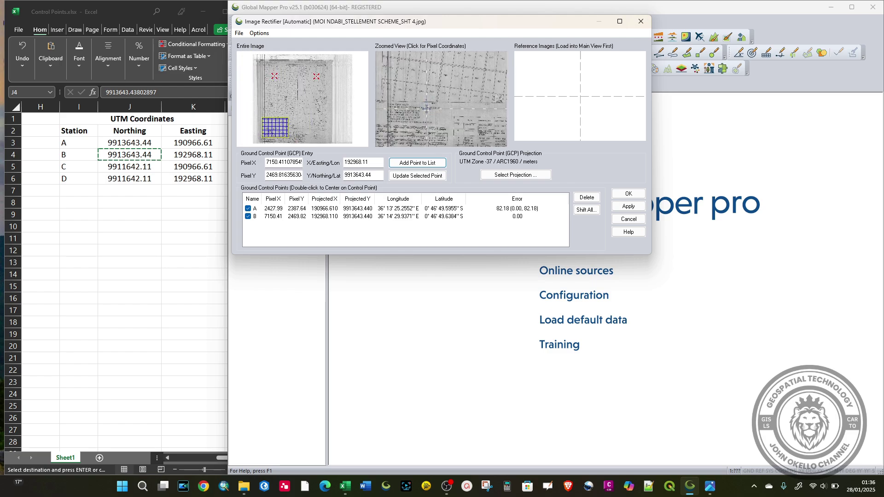
pyautogui.scroll(4, 426, 108)
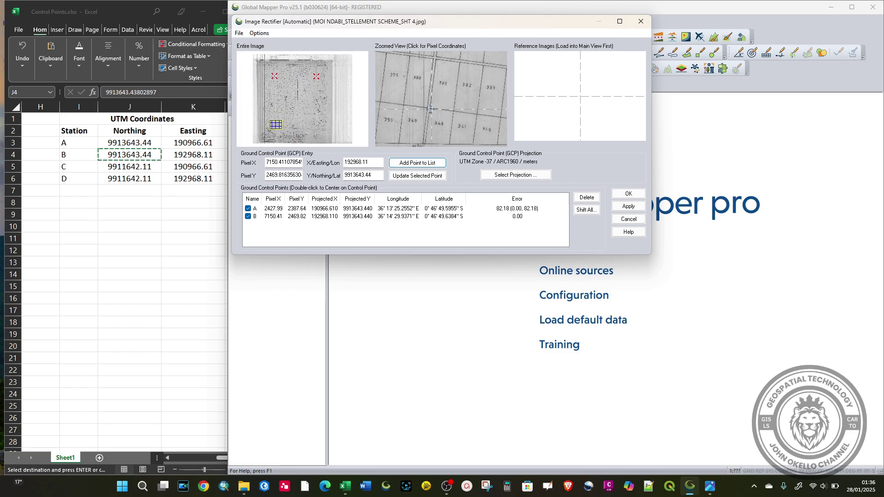
pyautogui.scroll(-1, 429, 109)
pyautogui.scroll(1, 443, 59)
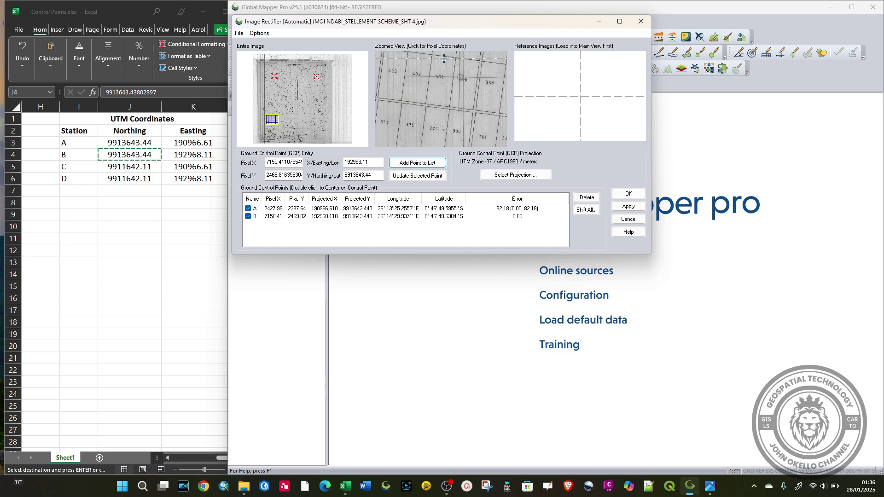
pyautogui.scroll(5, 431, 90)
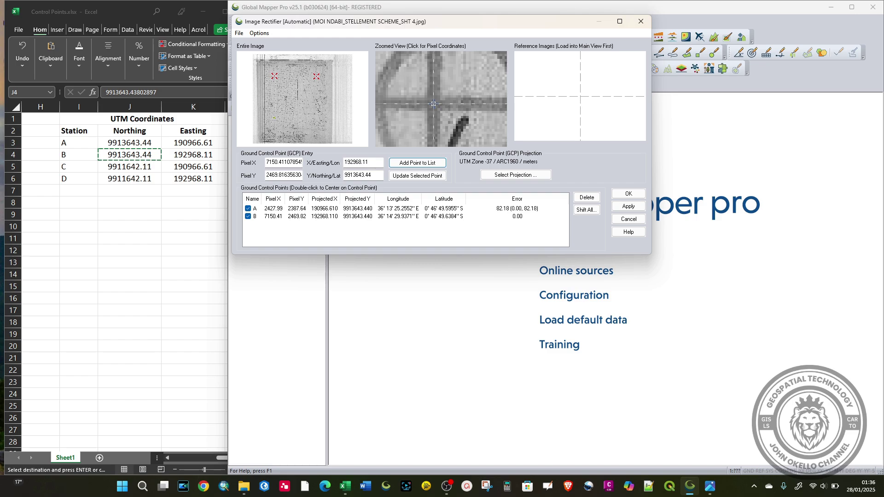
pyautogui.click(433, 104)
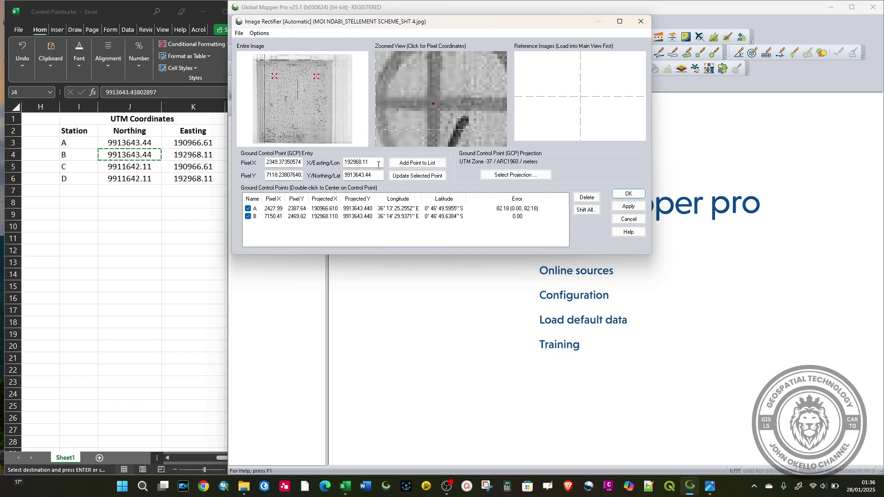
# - Copy station C's easting 190966.61 from cell K5 into the X/Easting field
pyautogui.click(133, 200)
pyautogui.click(191, 169)
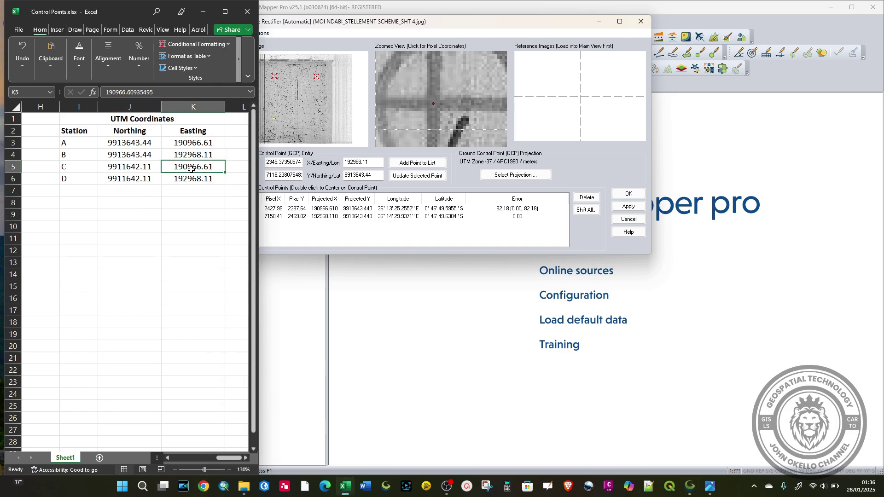
pyautogui.rightClick(190, 169)
pyautogui.click(212, 203)
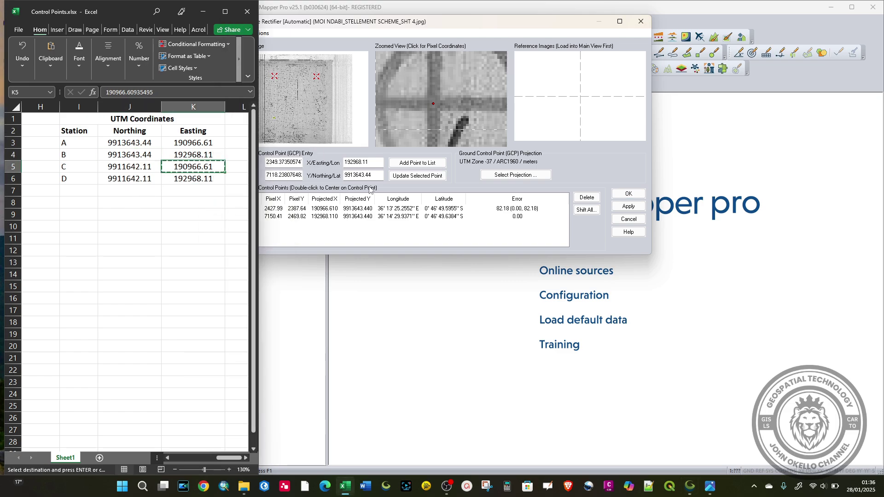
pyautogui.click(374, 162)
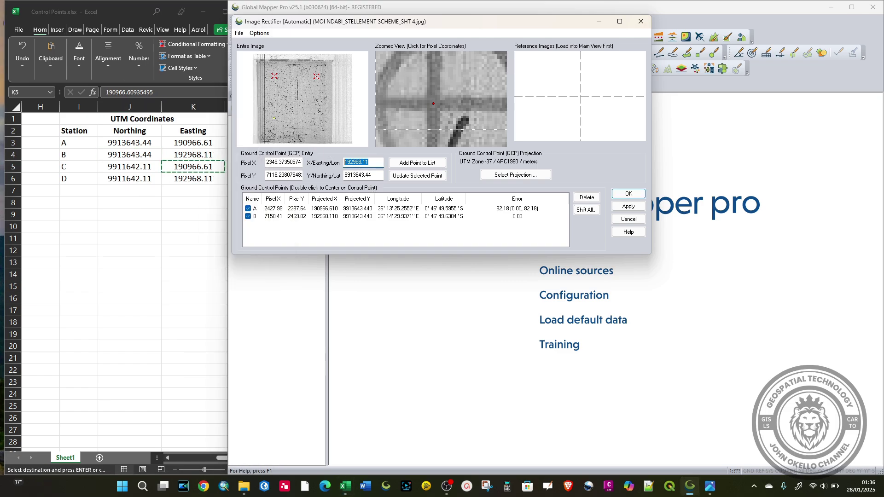
pyautogui.rightClick(357, 163)
pyautogui.click(373, 202)
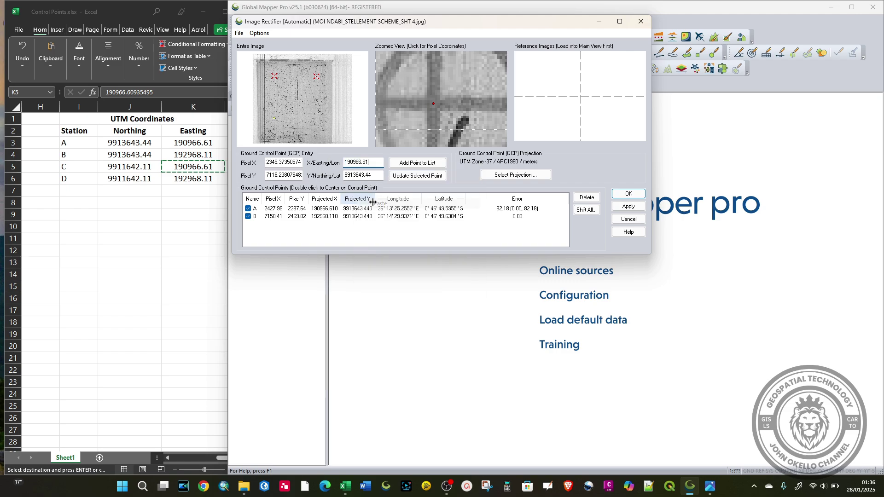
# - Replace the northing with station C's 9911642.11 copied from cell J5
pyautogui.hotkey('alt', 'Tab')
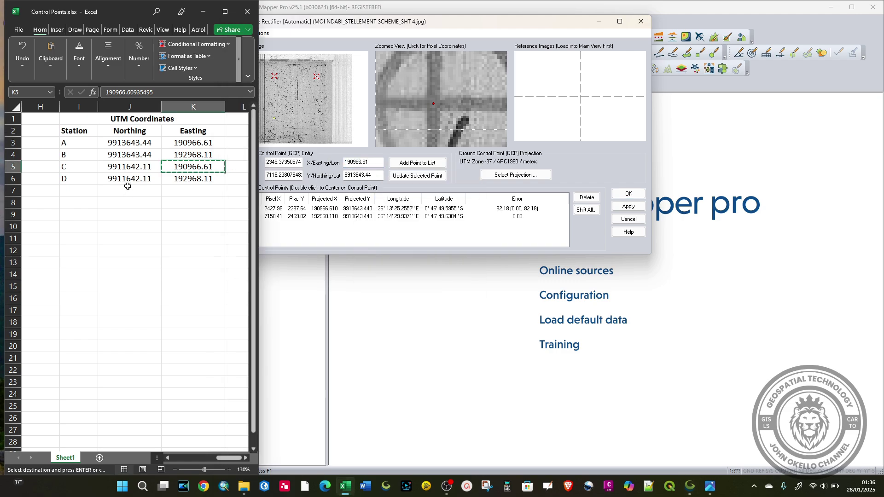
pyautogui.press('Escape')
pyautogui.rightClick(136, 168)
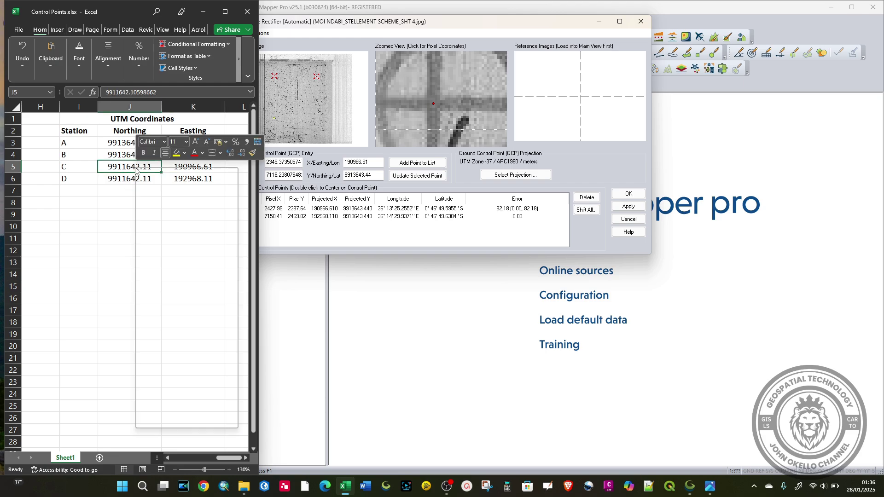
pyautogui.click(161, 203)
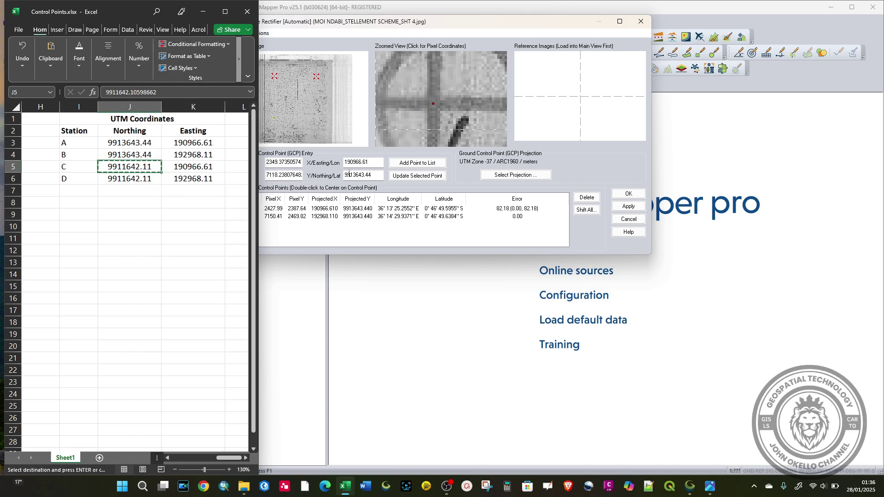
pyautogui.click(372, 176)
pyautogui.moveTo(372, 176); pyautogui.dragTo(347, 175)
pyautogui.rightClick(357, 175)
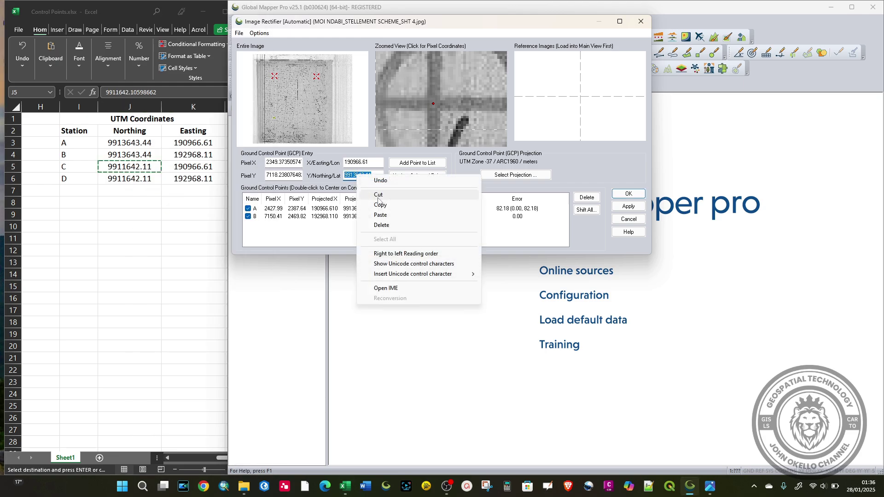
pyautogui.click(383, 215)
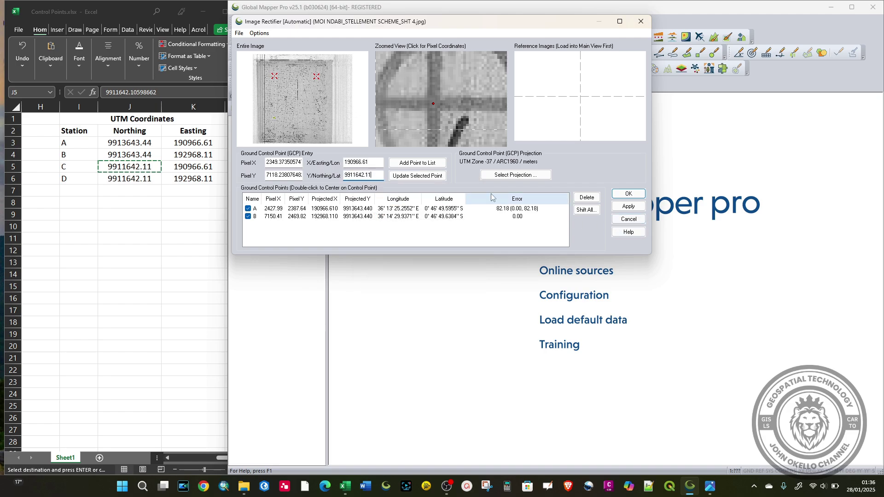
# - Add the entered point to the list, renaming it C
pyautogui.click(426, 164)
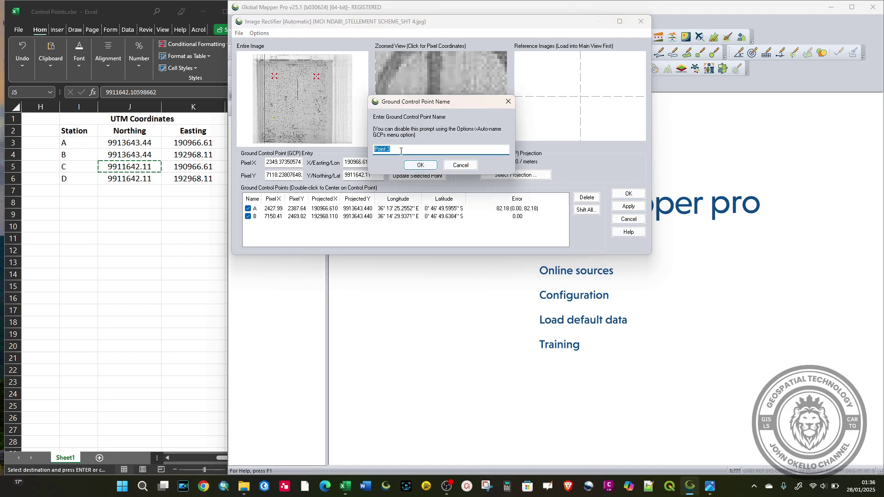
pyautogui.moveTo(390, 150); pyautogui.dragTo(343, 150)
pyautogui.write('C')
pyautogui.click(420, 166)
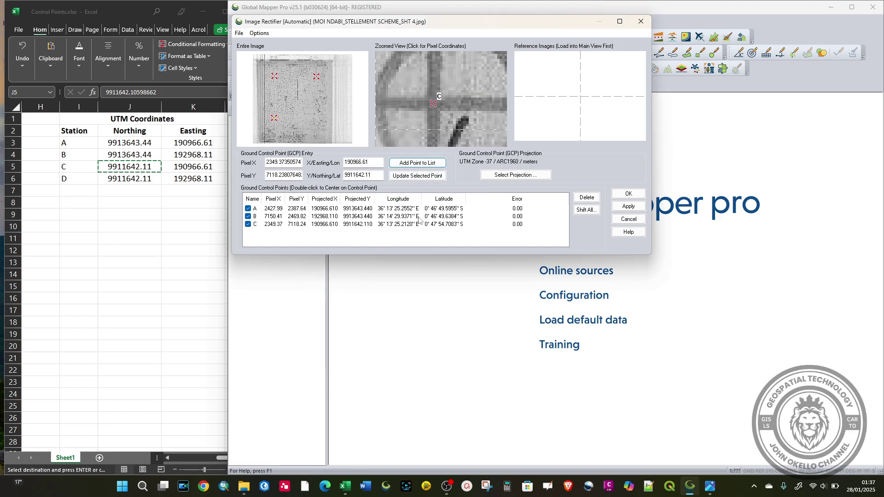
# - Zoom onto the fourth grid cross and pick its pixel position
pyautogui.scroll(-3, 428, 119)
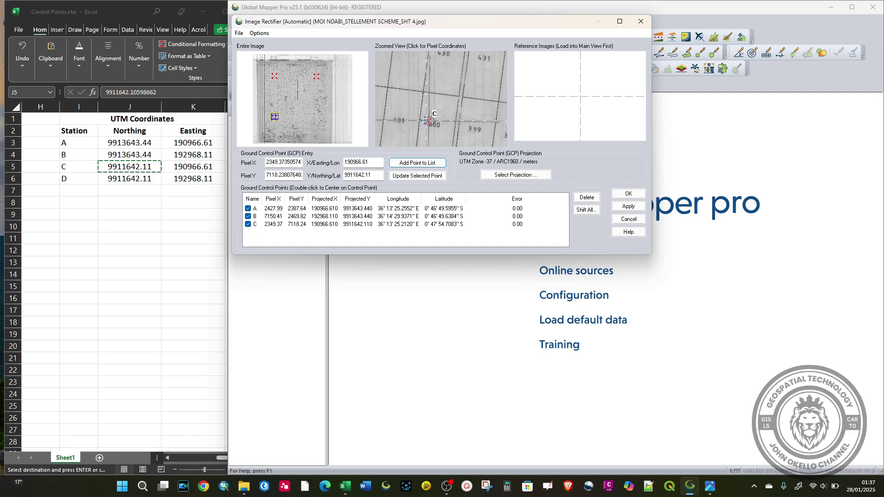
pyautogui.scroll(-6, 427, 120)
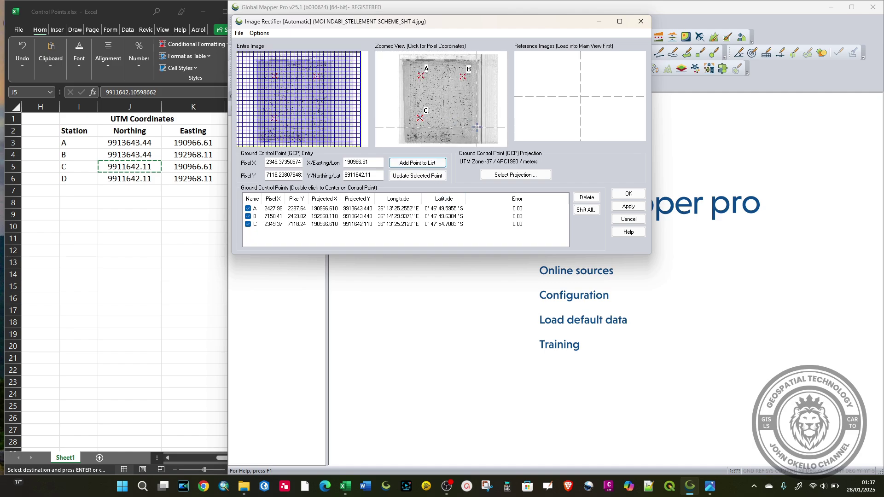
pyautogui.scroll(6, 476, 127)
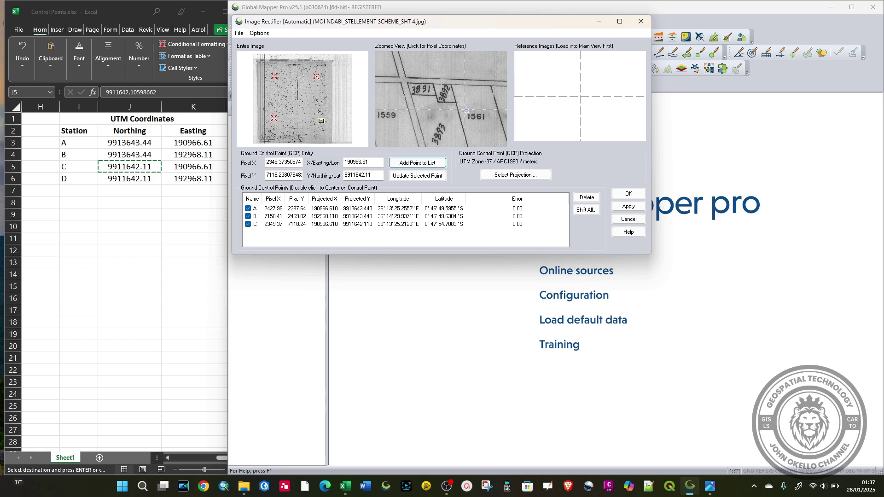
pyautogui.scroll(-5, 466, 111)
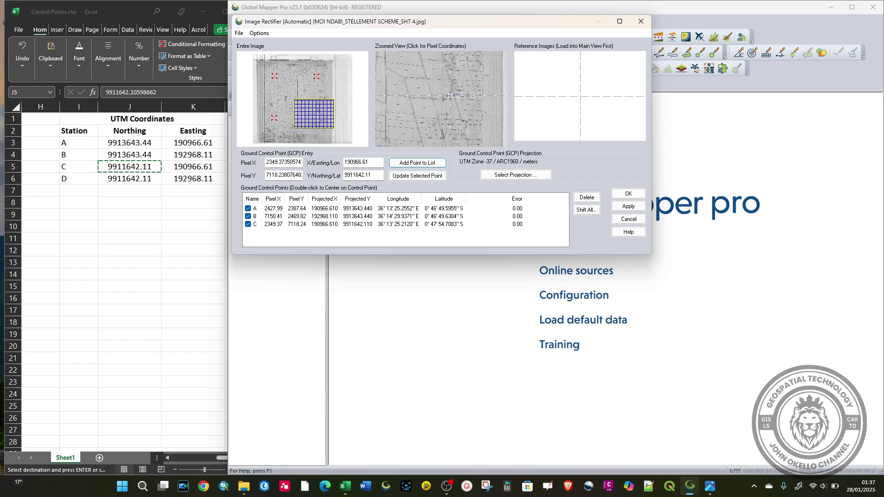
pyautogui.scroll(-3, 449, 99)
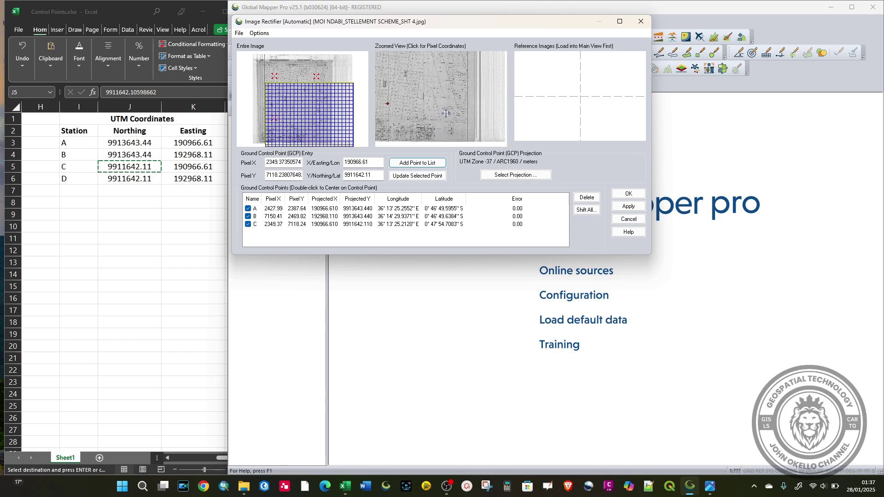
pyautogui.scroll(4, 445, 113)
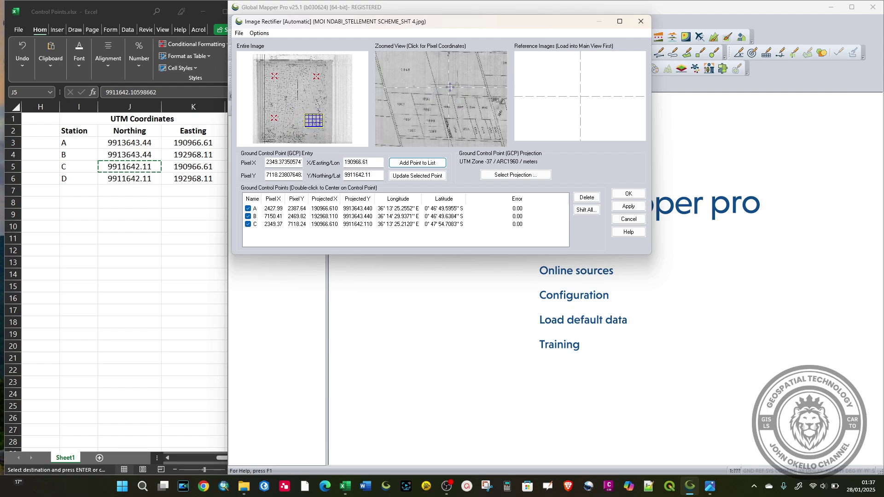
pyautogui.scroll(4, 450, 87)
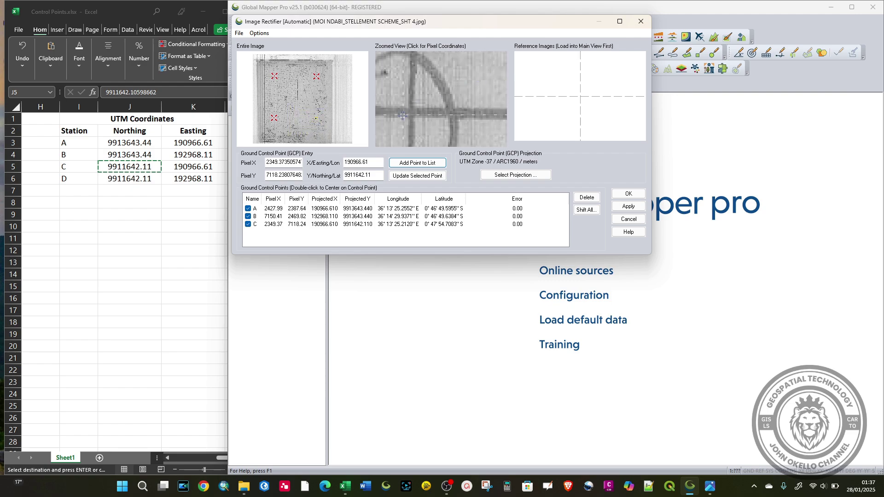
pyautogui.scroll(3, 402, 115)
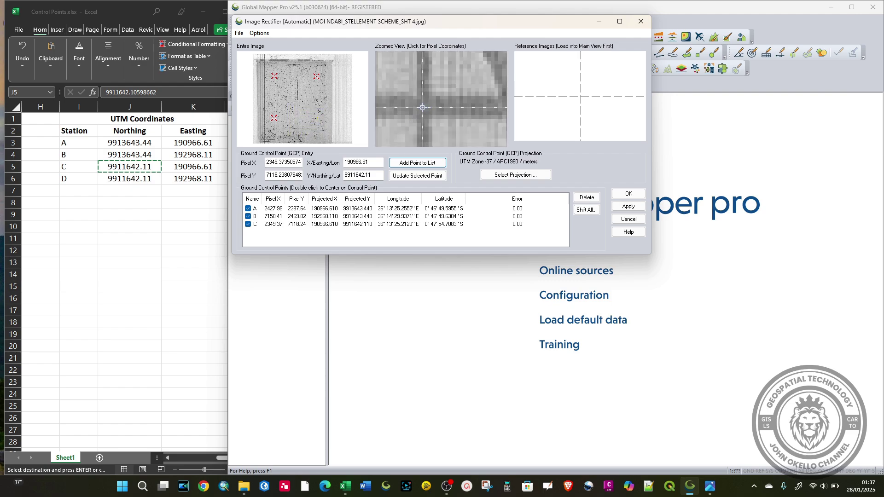
pyautogui.click(422, 107)
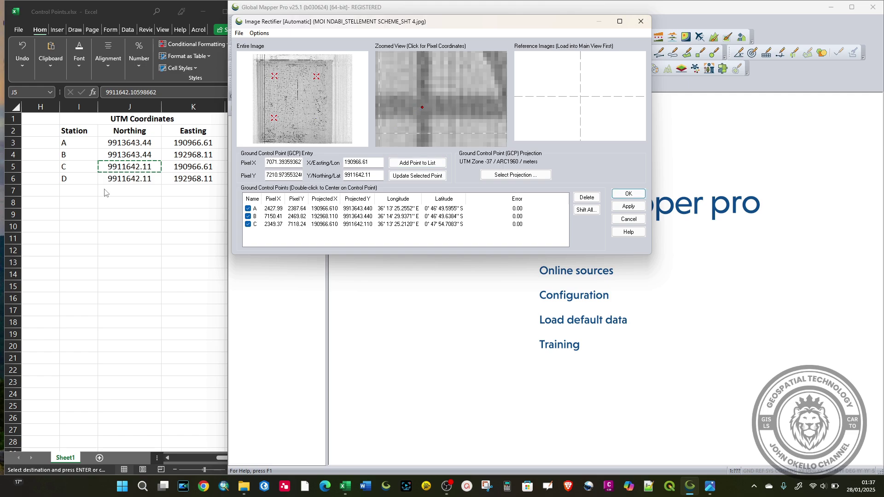
# - Paste station D's easting 192968.11 (K6) and northing 9911642.11 (J6) into the rectifier
pyautogui.click(132, 206)
pyautogui.press('Escape')
pyautogui.click(199, 180)
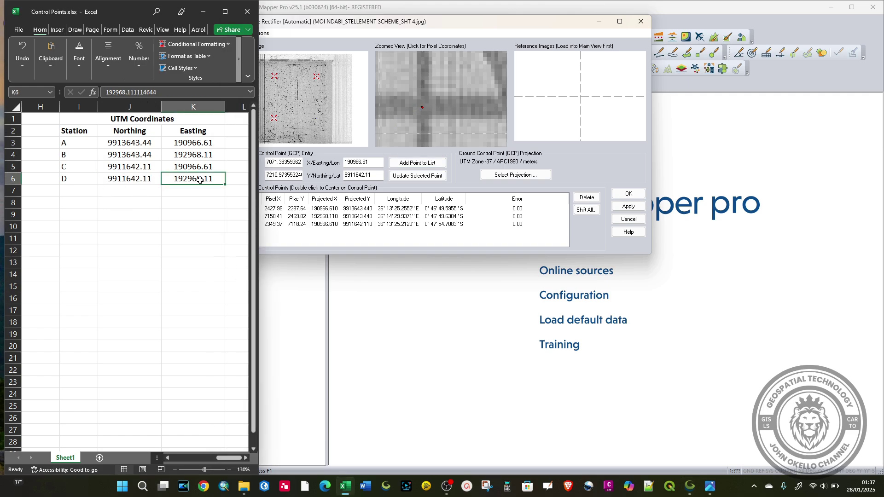
pyautogui.hotkey('ctrl', 'c')
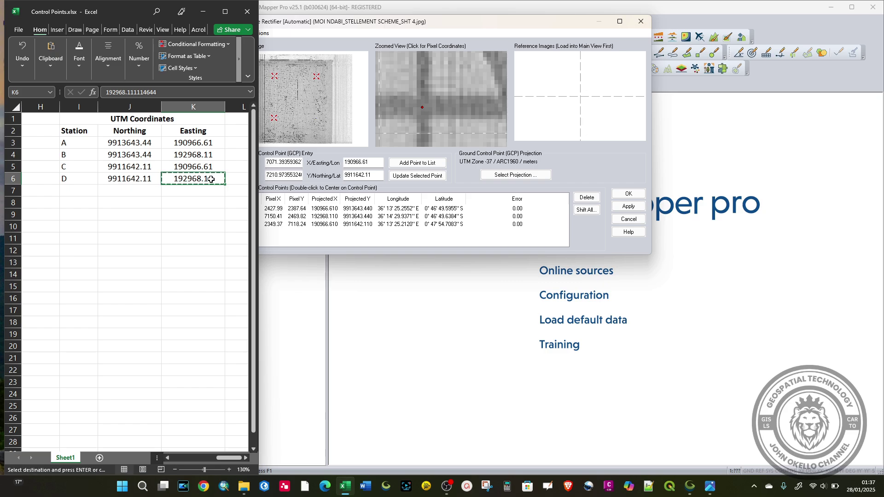
pyautogui.click(376, 165)
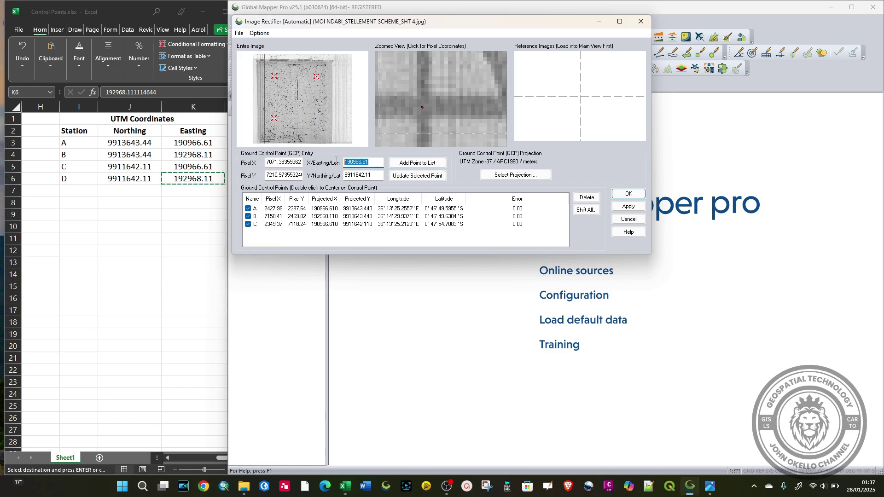
pyautogui.hotkey('ctrl', 'v')
pyautogui.click(155, 215)
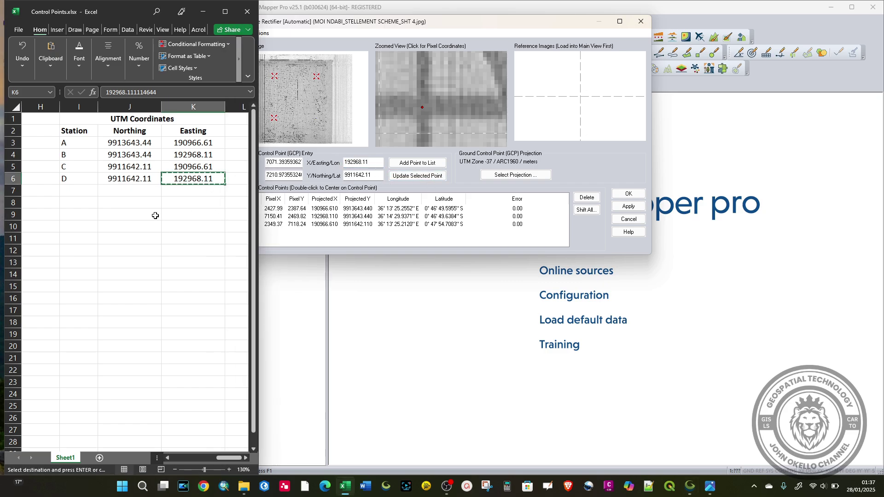
pyautogui.click(149, 182)
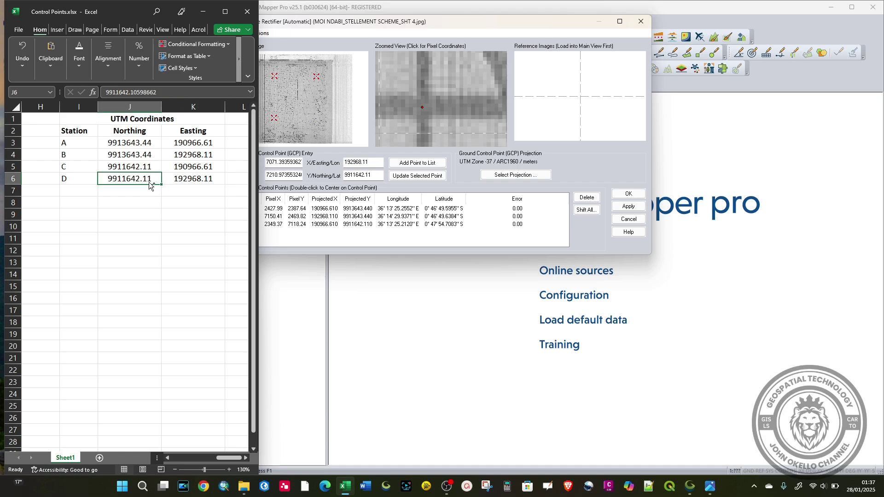
pyautogui.hotkey('ctrl', 'c')
pyautogui.doubleClick(374, 174)
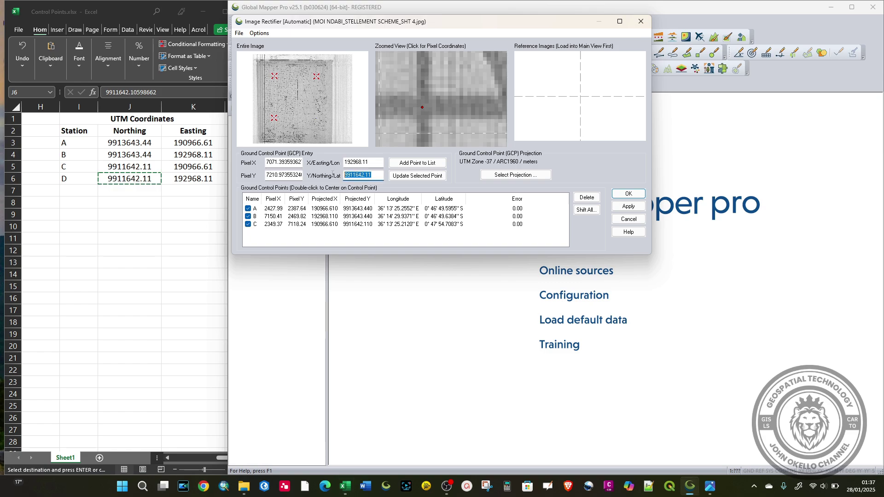
pyautogui.hotkey('ctrl', 'v')
# - Add the fourth point to the list and apply the four-point rectification
pyautogui.click(407, 163)
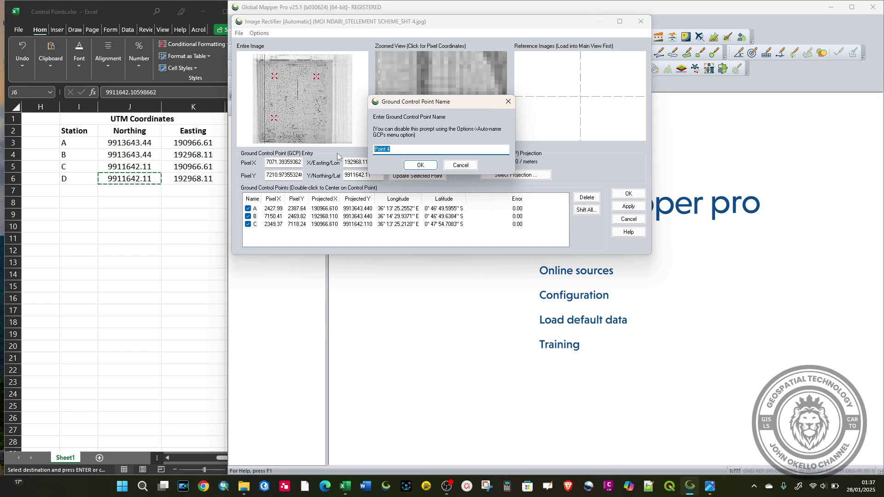
pyautogui.write('C')
pyautogui.click(421, 165)
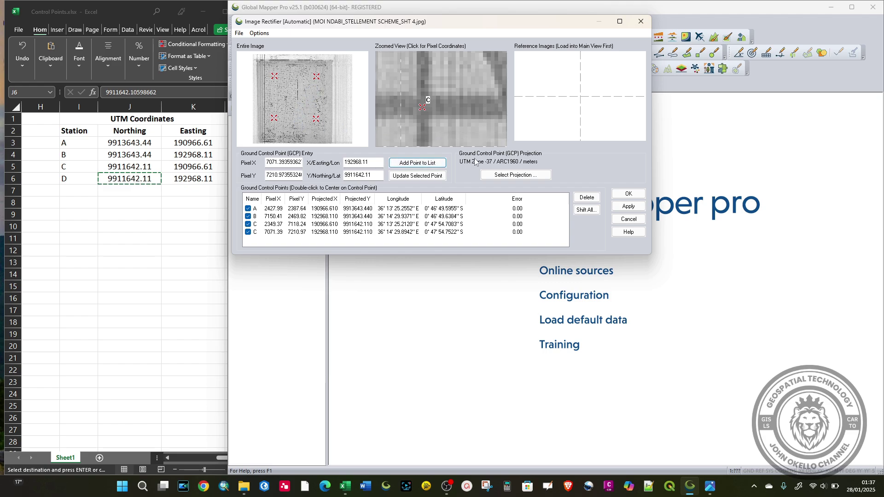
pyautogui.click(628, 206)
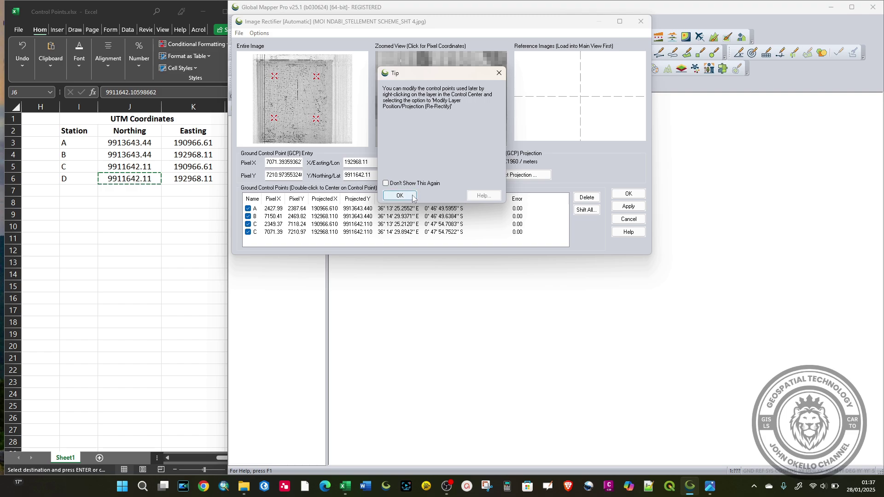
pyautogui.click(399, 195)
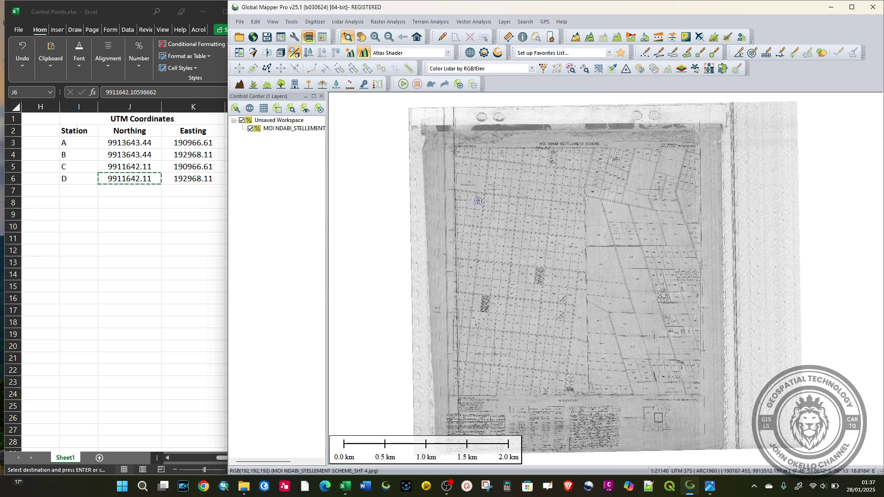
# - Clear the pending copy in the Control Points spreadsheet and minimize Excel
pyautogui.scroll(-1, 385, 182)
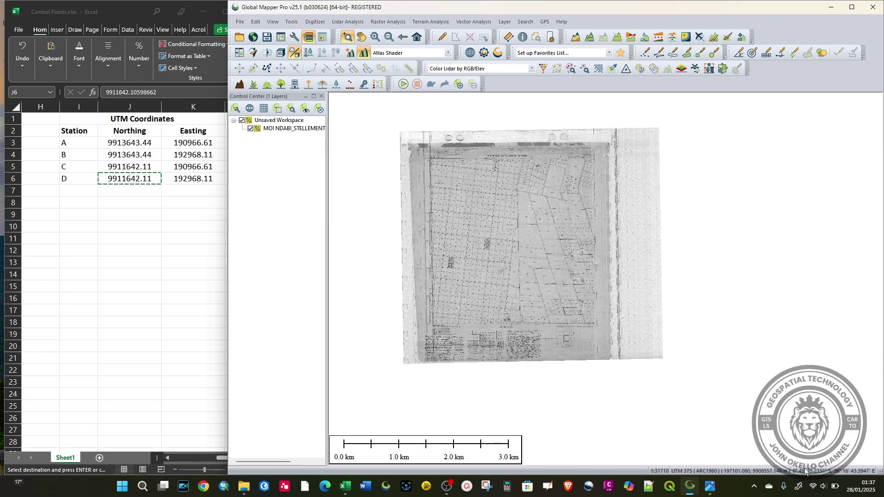
pyautogui.scroll(1, 491, 235)
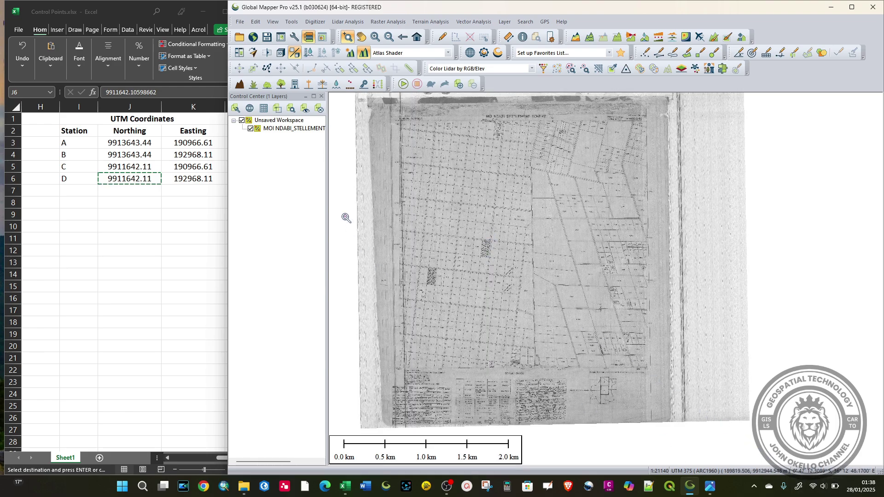
pyautogui.click(146, 221)
pyautogui.press('Escape')
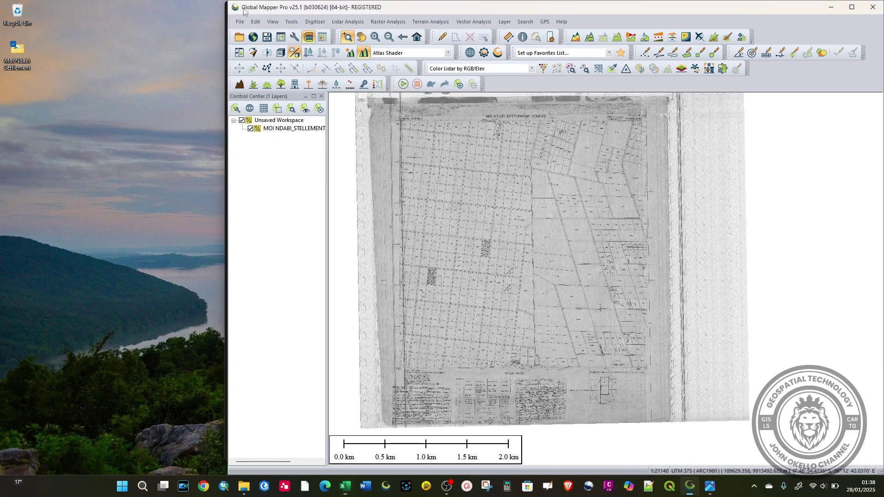
pyautogui.click(203, 12)
# - Maximize Global Mapper and zoom in and back out on the georeferenced scheme map
pyautogui.click(851, 7)
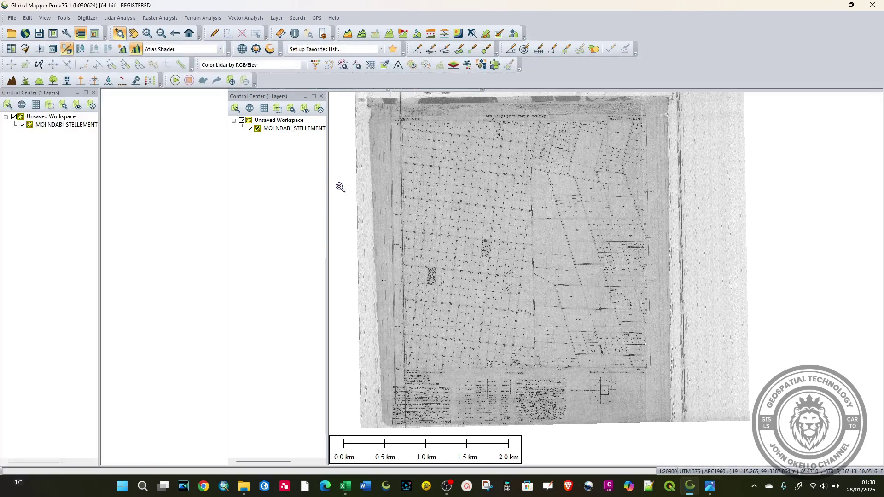
pyautogui.scroll(5, 322, 183)
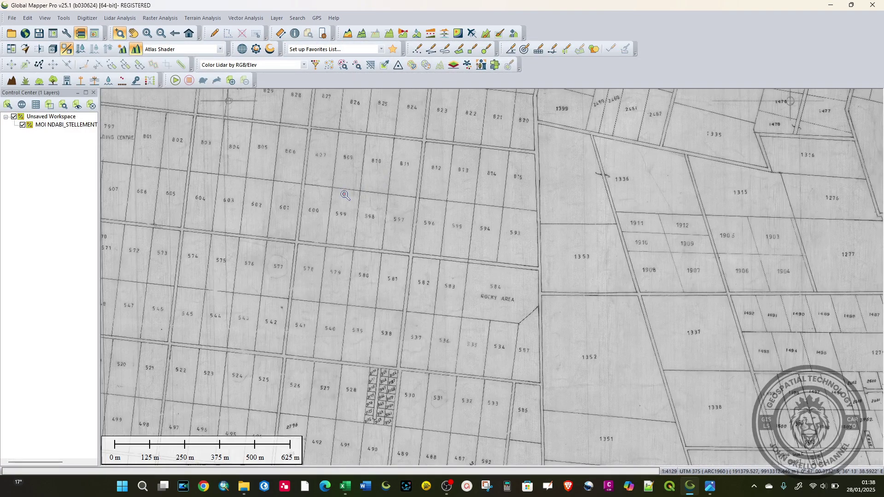
pyautogui.scroll(-5, 317, 183)
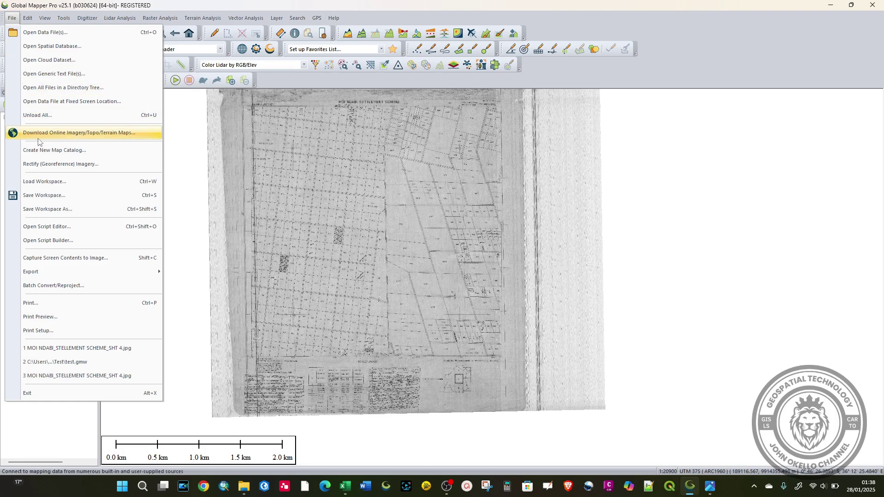
# - Export the map as KML/KMZ (Any Data as Images), accepting the default compressed KMZ options
pyautogui.moveTo(51, 270)
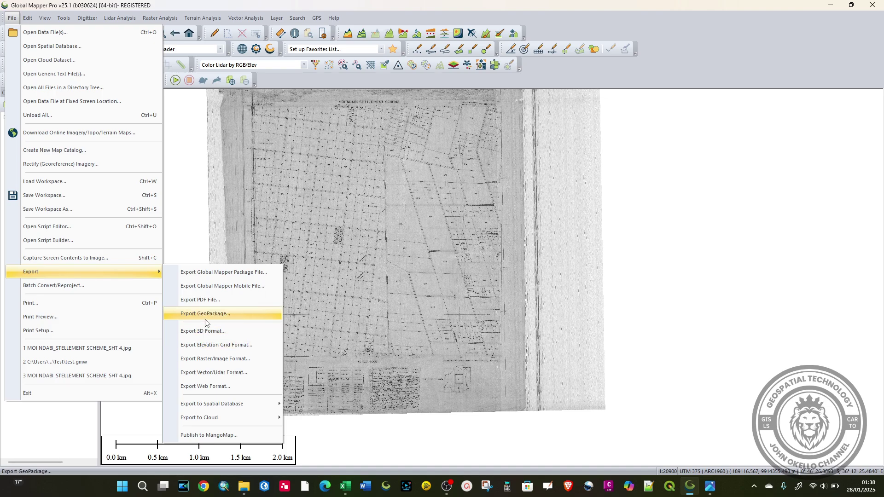
pyautogui.click(213, 387)
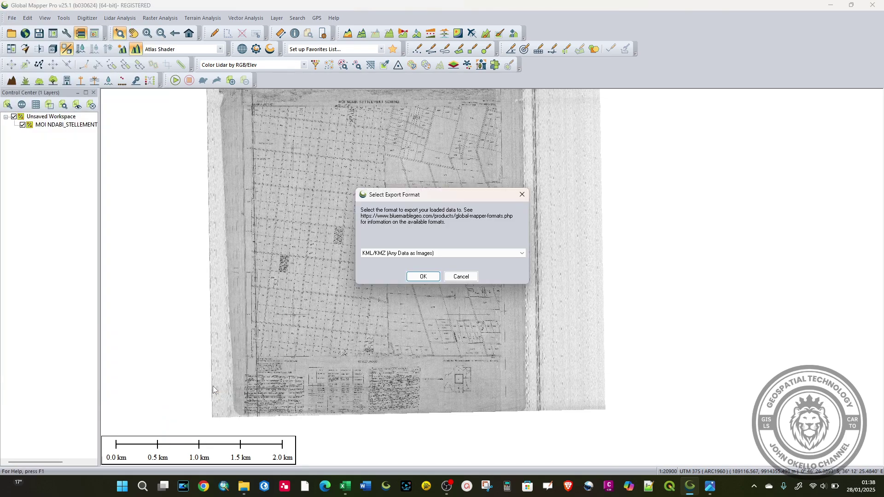
pyautogui.click(441, 252)
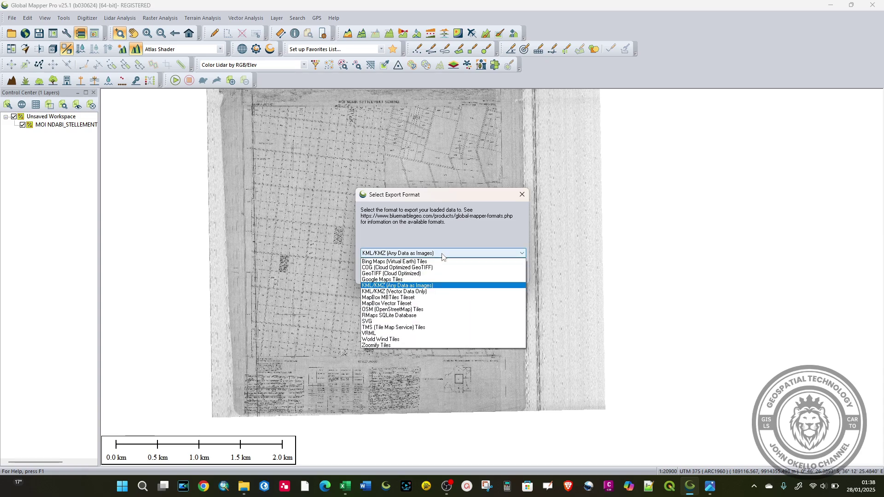
pyautogui.click(416, 285)
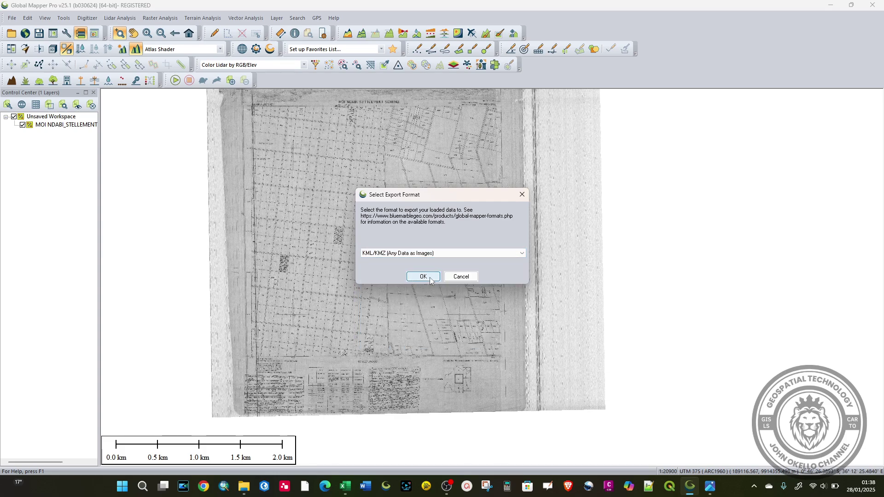
pyautogui.click(428, 277)
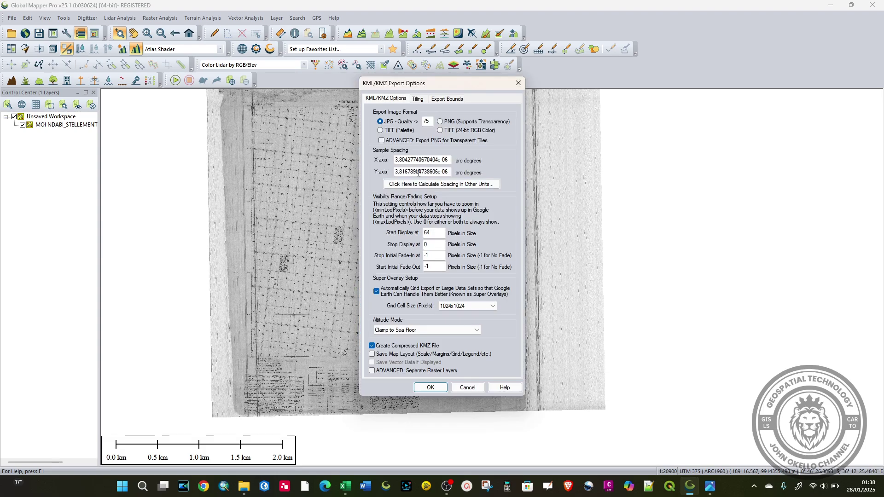
pyautogui.click(428, 388)
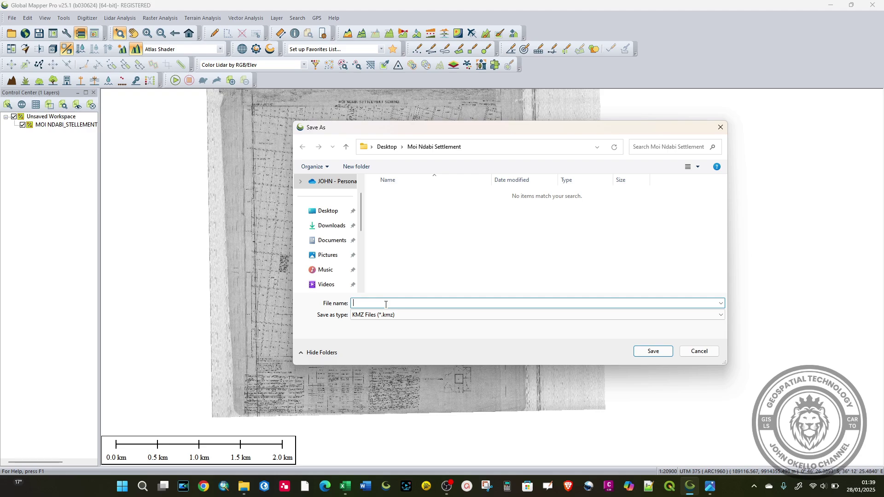
# - Name the export 'MOI NDABI Overlay' and save it, running the 164-tile KMZ export
pyautogui.write('Ndabi')
pyautogui.press('BackSpace')
pyautogui.press('BackSpace')
pyautogui.press('BackSpace')
pyautogui.press('BackSpace')
pyautogui.press('BackSpace')
pyautogui.write('M')
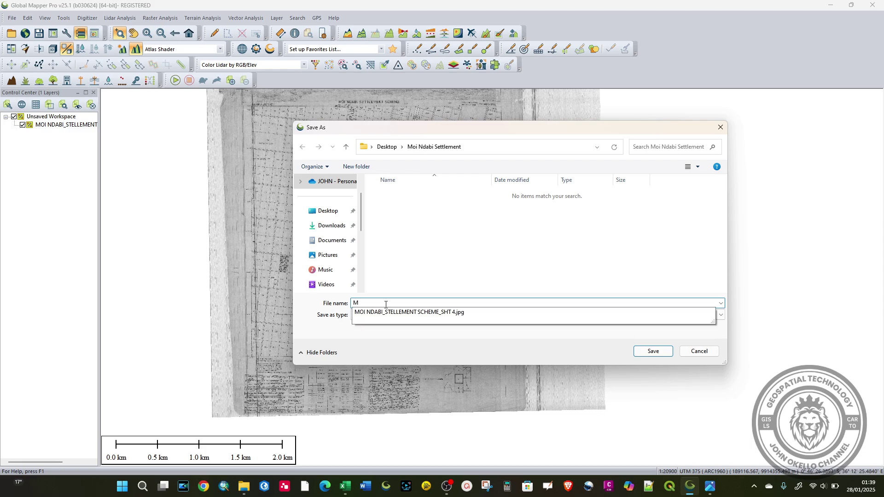
pyautogui.write('OI  N')
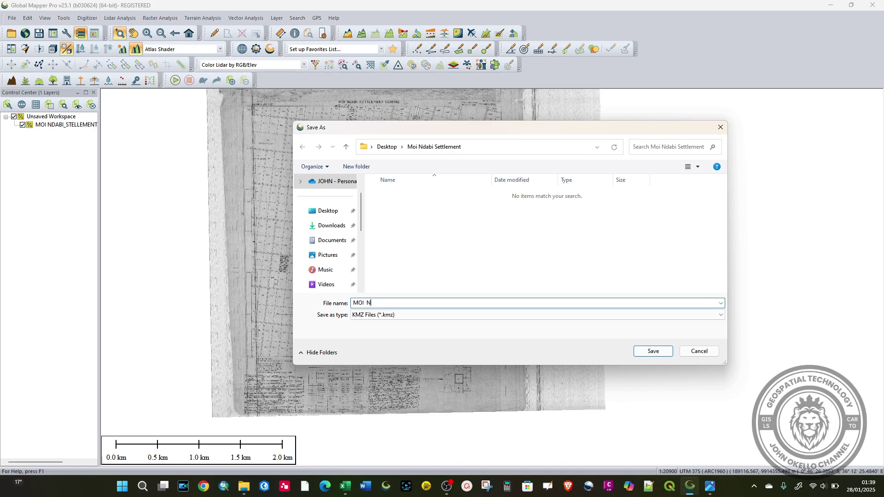
pyautogui.write('DABI Overlay')
pyautogui.click(653, 352)
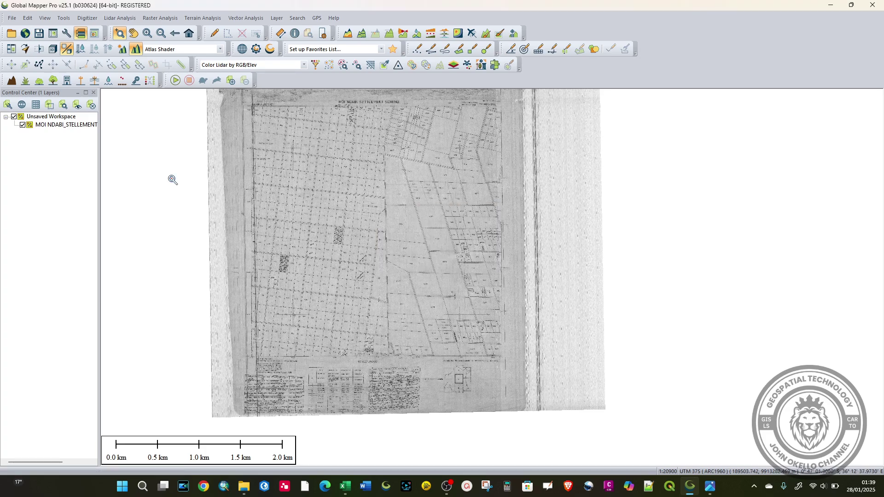
# - Save the workspace as MOI NDABI GEOREFERENCE.gmw with Ctrl+S
pyautogui.hotkey('ctrl', 's')
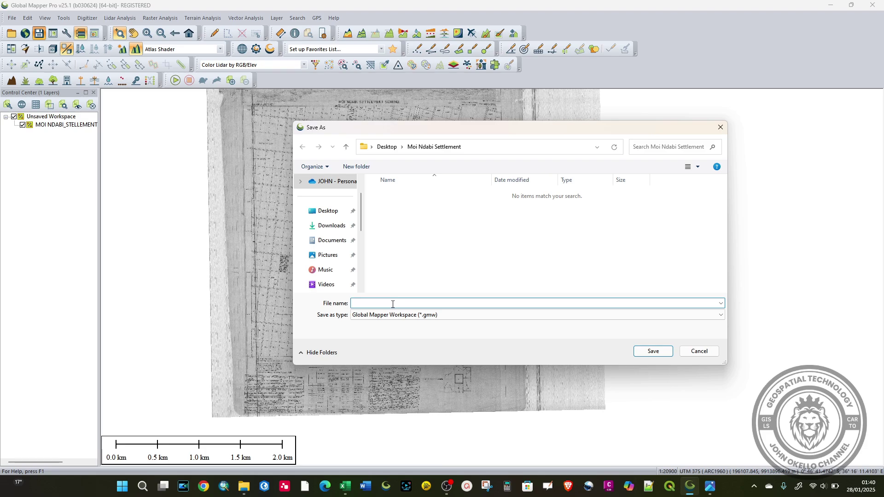
pyautogui.write('MOI NDABI GEOREFERENCE')
pyautogui.click(644, 351)
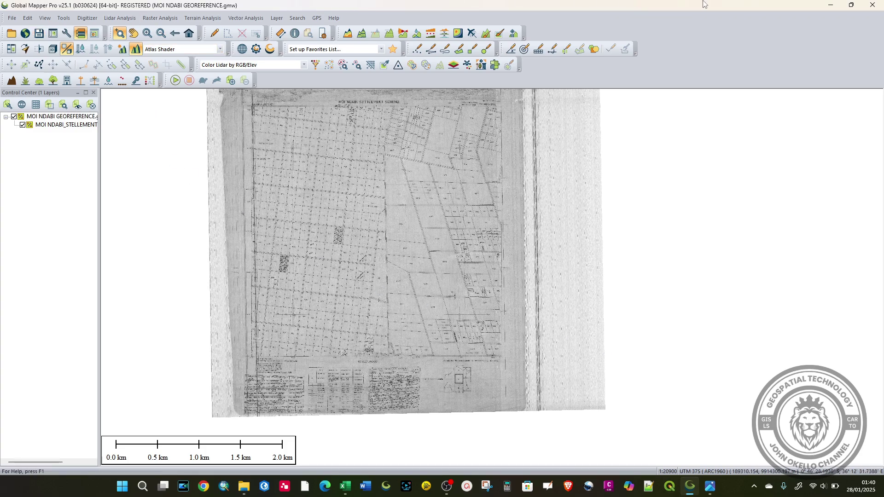
# - Open MOI NDABI Overlay.kmz from the Moi Ndabi Settlement desktop folder into Google Earth Pro
pyautogui.click(831, 6)
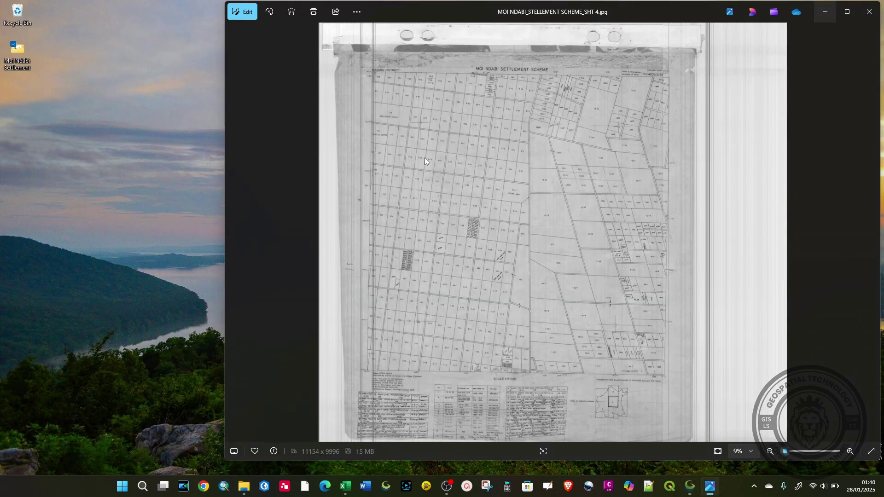
pyautogui.click(18, 60)
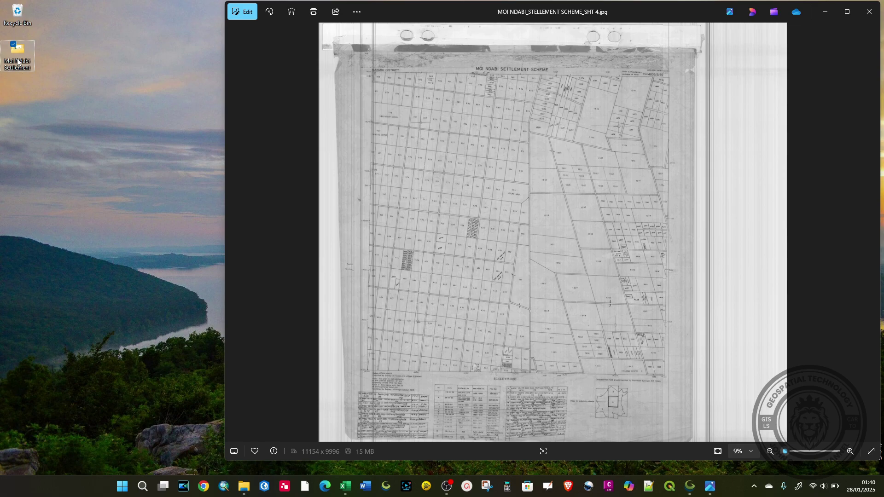
pyautogui.doubleClick(18, 60)
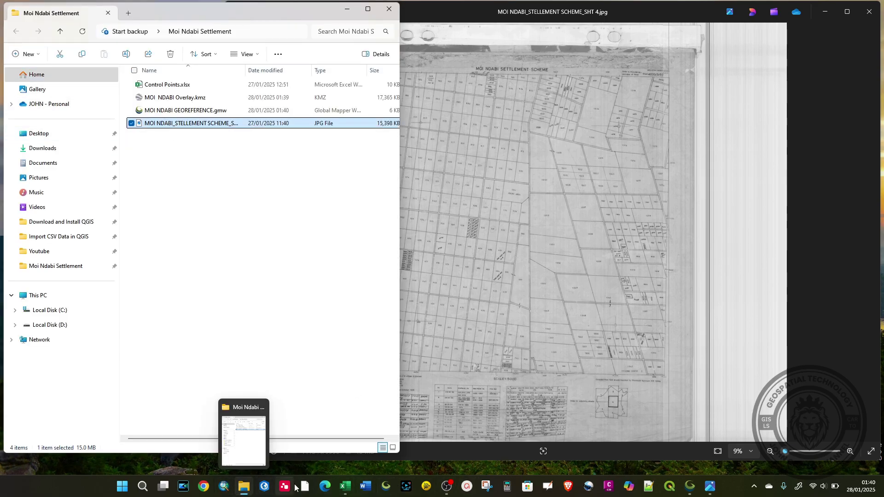
pyautogui.doubleClick(191, 102)
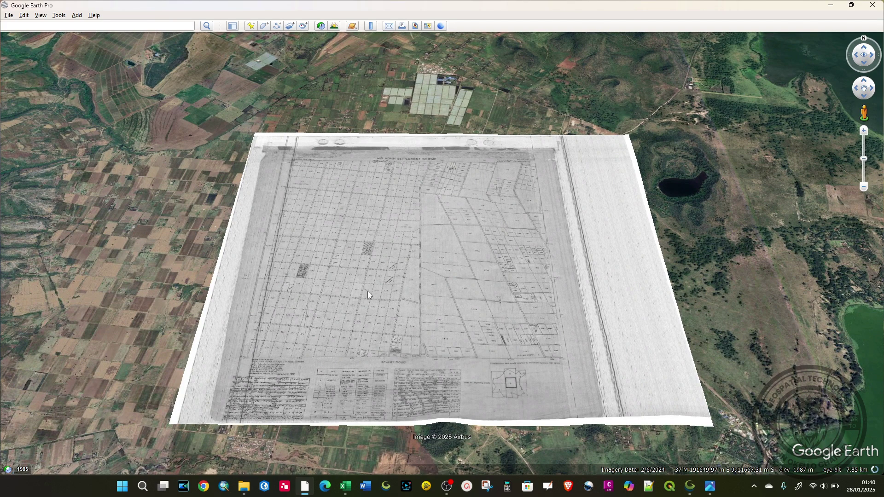
# - Zoom and pan closer to the scheme map overlay on the farmland
pyautogui.scroll(2, 367, 291)
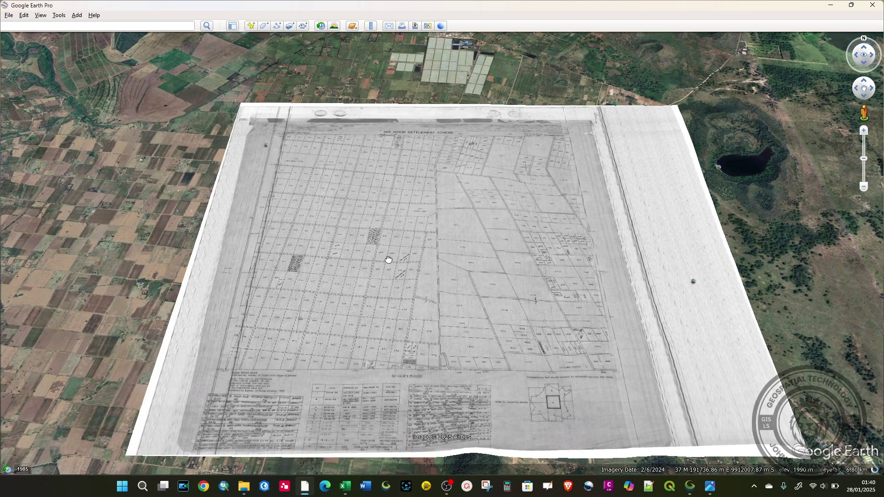
pyautogui.moveTo(388, 260); pyautogui.dragTo(436, 204)
pyautogui.scroll(1, 435, 205)
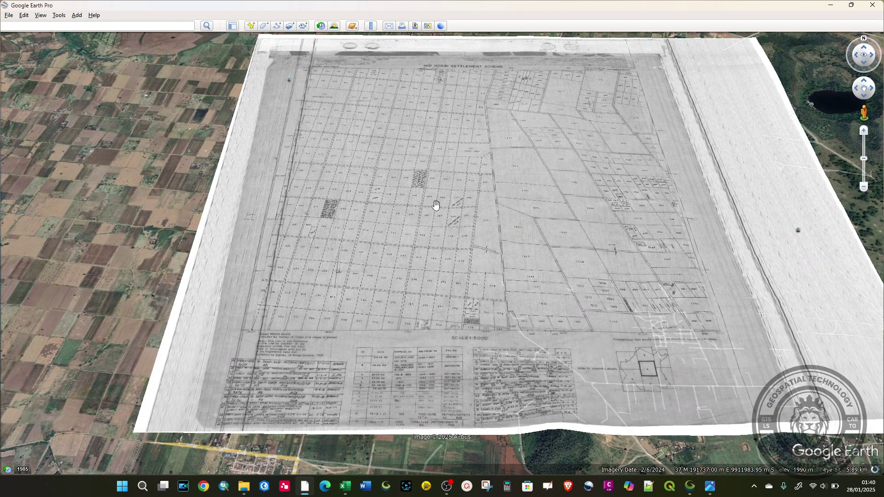
# - Show the Sidebar and toggle the MOI NDABI Overlay layer off and on twice to compare with imagery
pyautogui.click(233, 27)
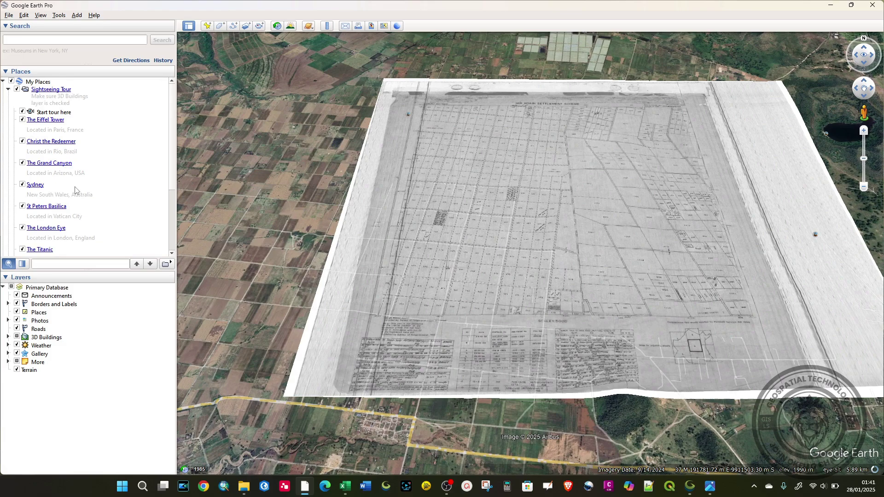
pyautogui.scroll(-3, 75, 190)
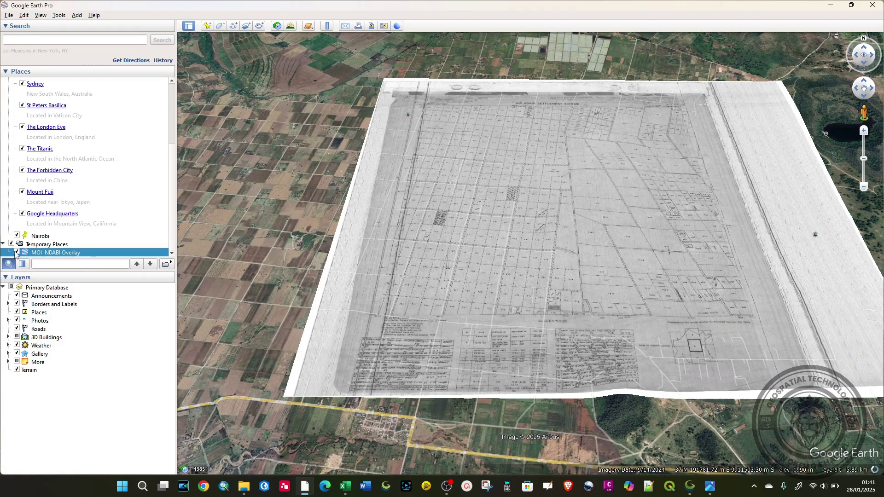
pyautogui.click(17, 252)
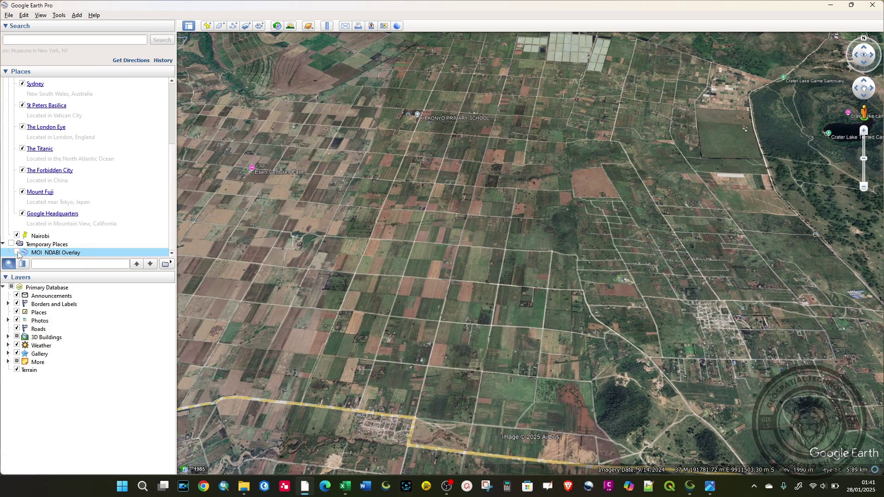
pyautogui.click(17, 253)
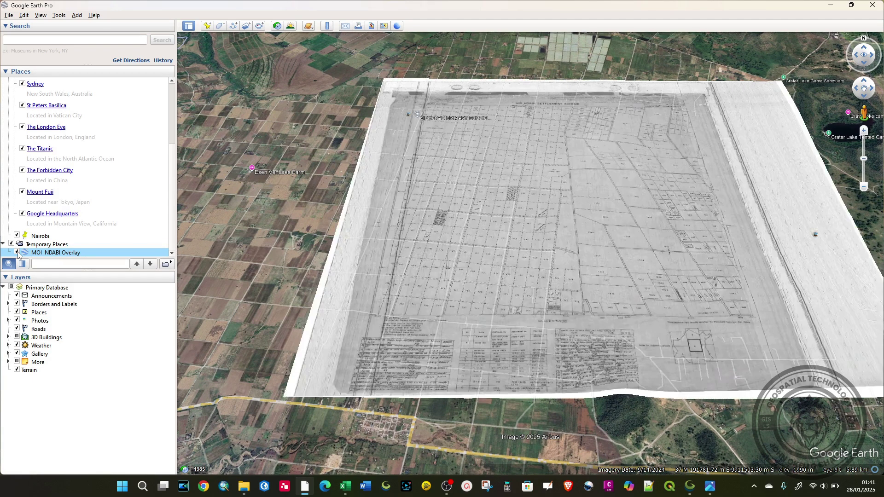
pyautogui.click(17, 253)
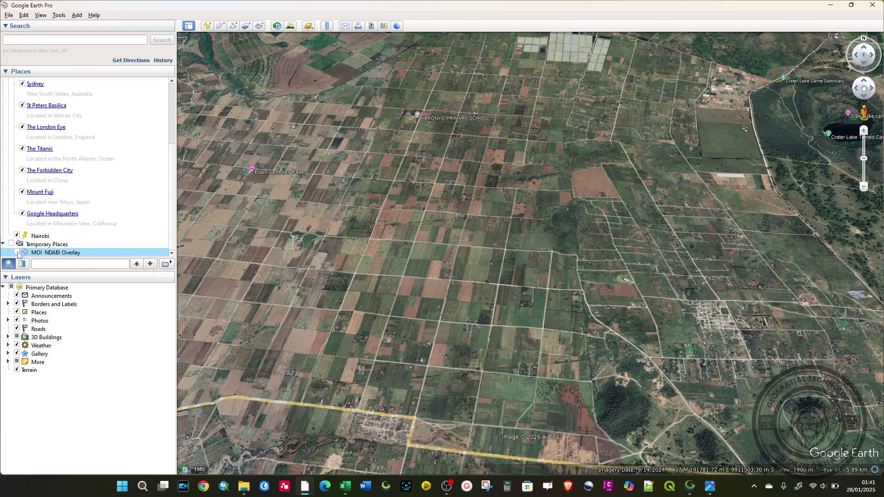
pyautogui.click(17, 253)
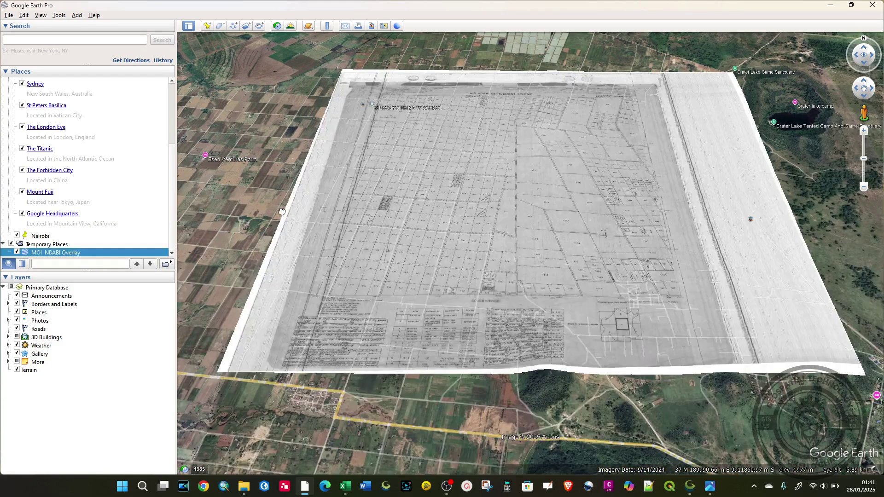